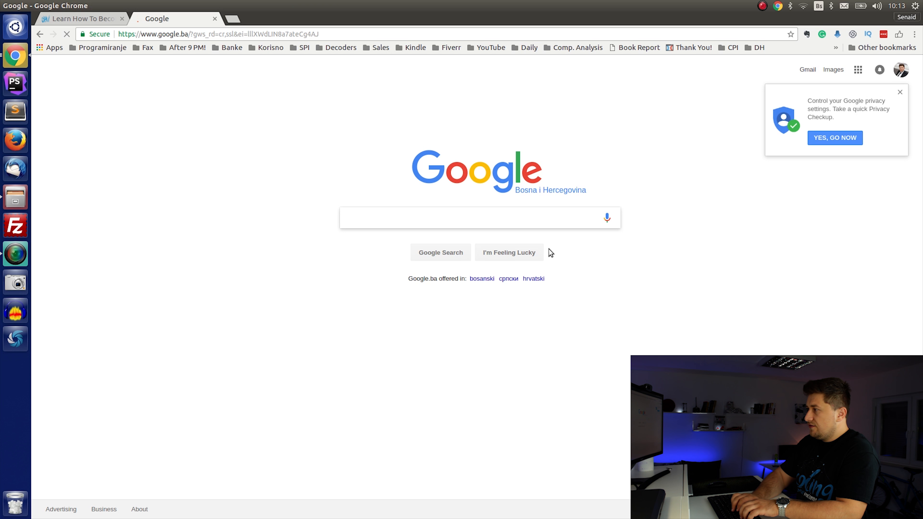
Search Google for filezilla and open the FileZilla Client download page for Linux on filezilla-project.org
type("filezilla")
key("Return")
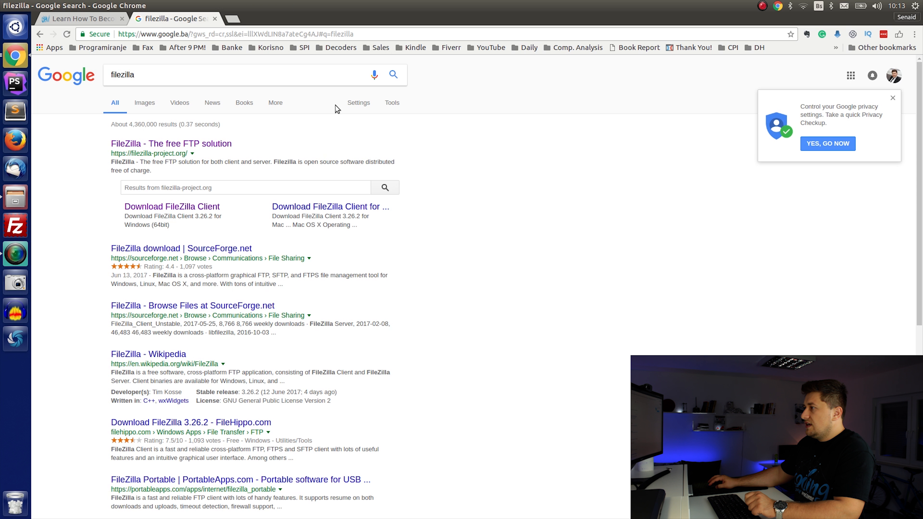
left_click(129, 145)
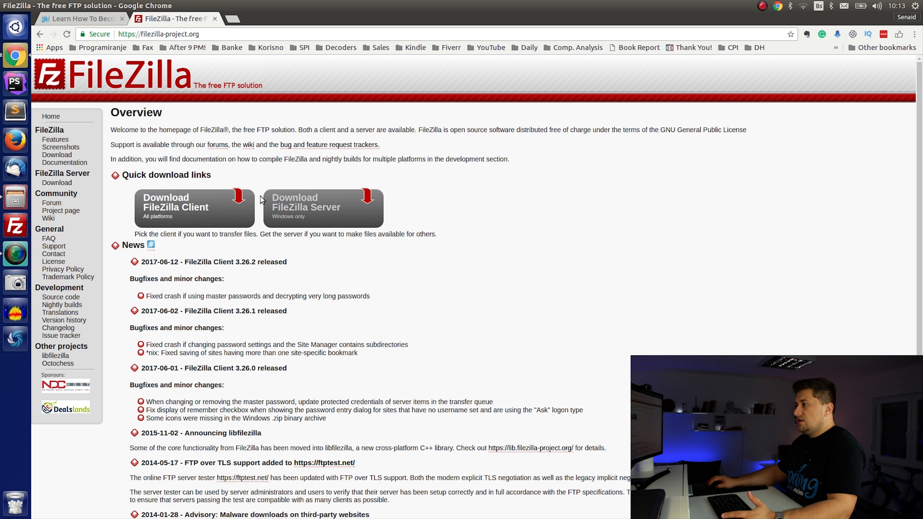
left_click(168, 206)
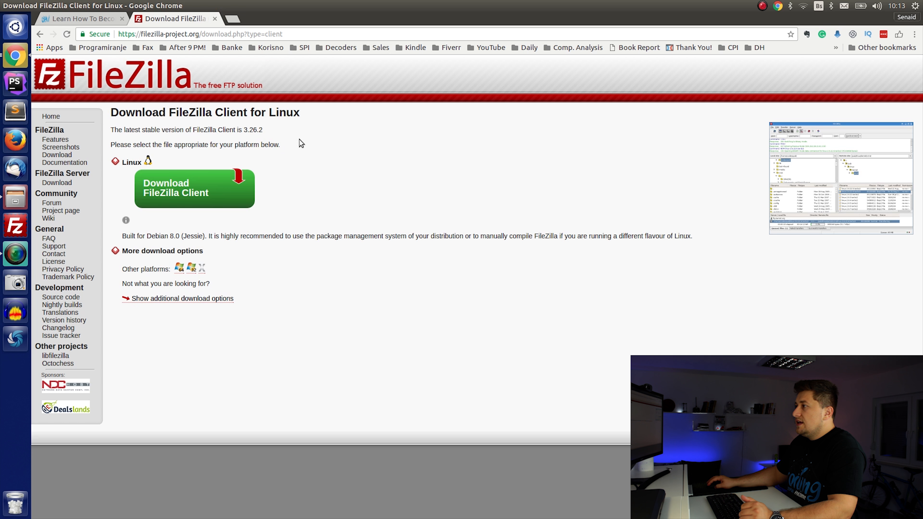
left_click_drag(216, 112, 320, 121)
left_click(327, 122)
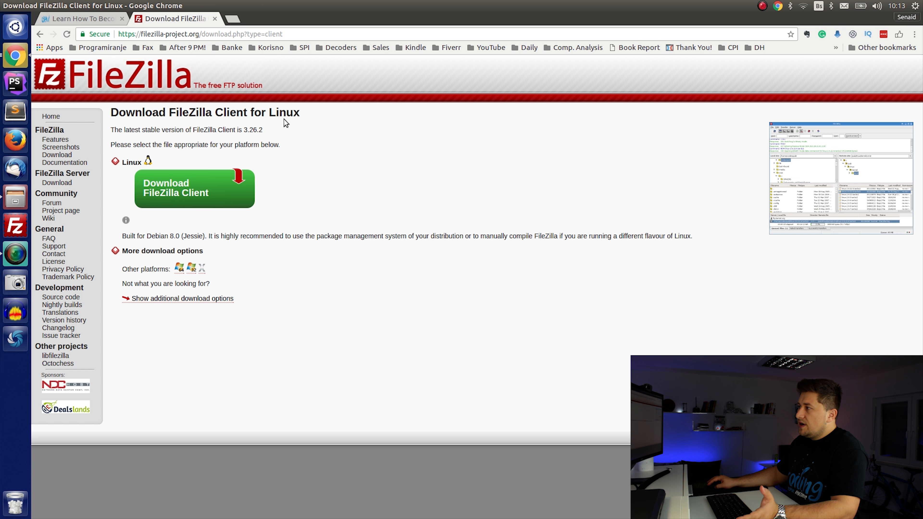
left_click_drag(267, 110, 306, 113)
left_click(344, 147)
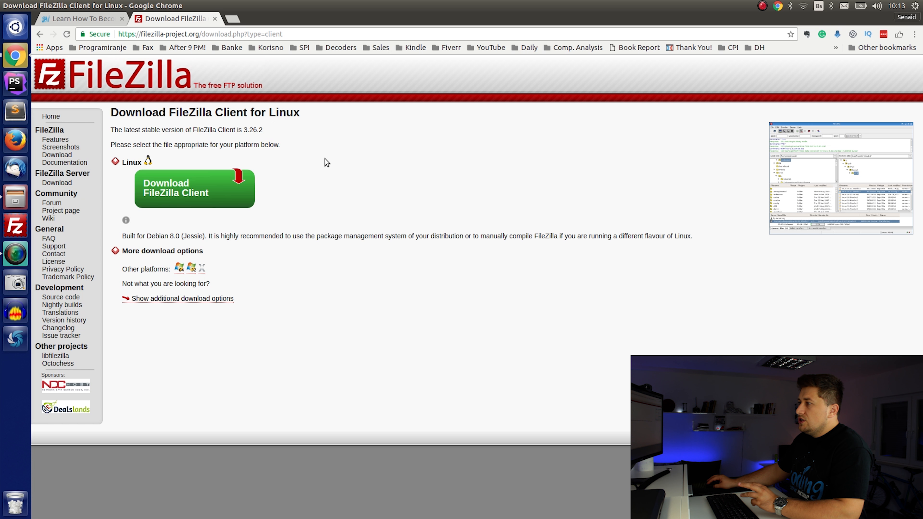
Try to download the FileZilla Client for Linux to the Desktop using the direct link, and cancel the save
left_click(174, 197)
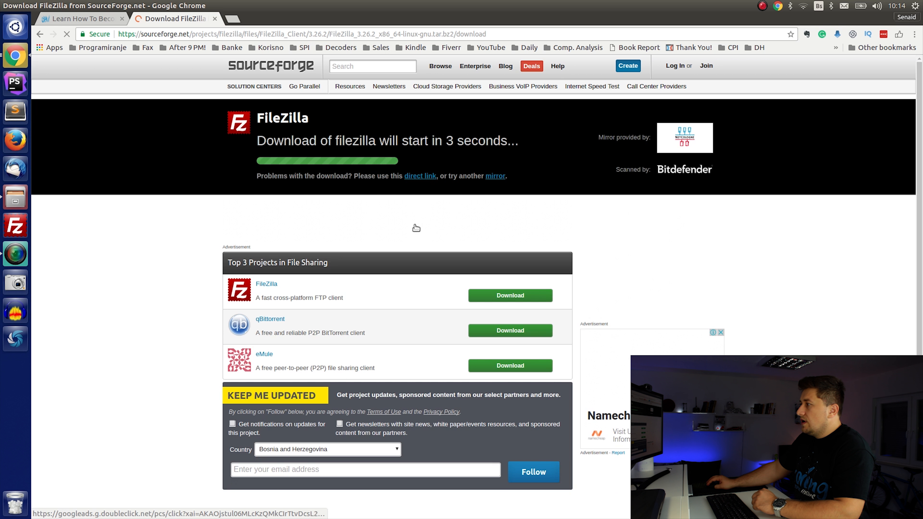
left_click(424, 176)
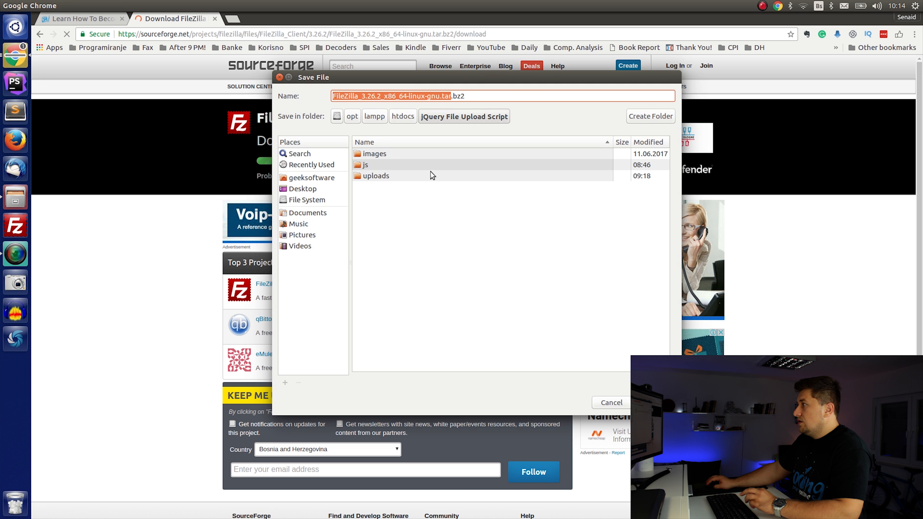
left_click(312, 187)
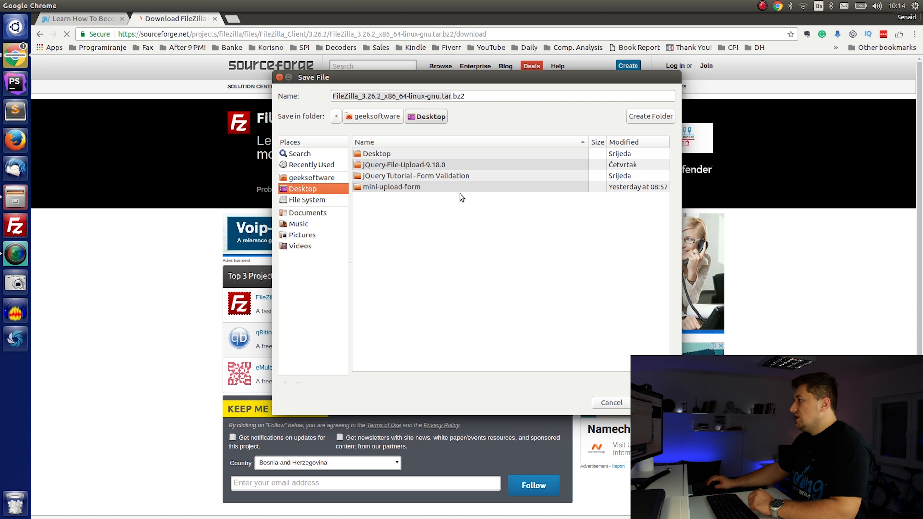
left_click(612, 403)
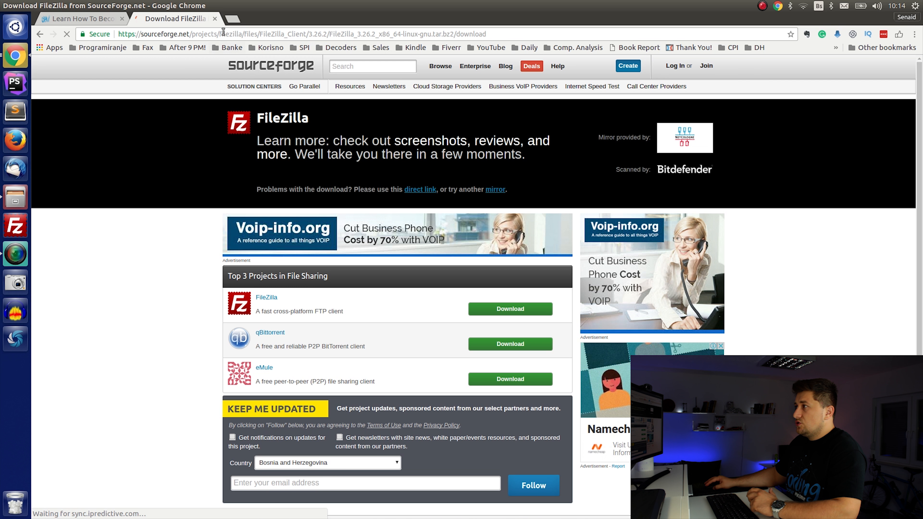
Close the download page, switch to FileZilla and enlarge the local and remote directory tree areas
left_click(215, 18)
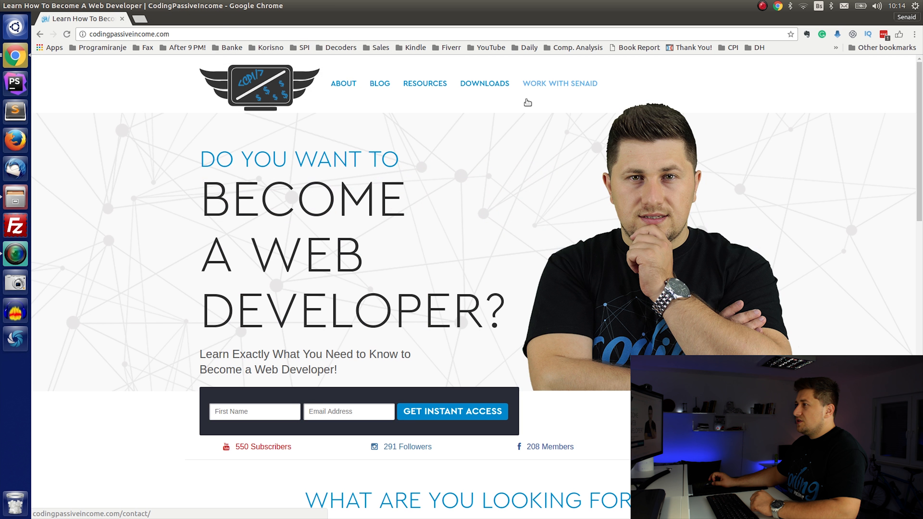
left_click(19, 225)
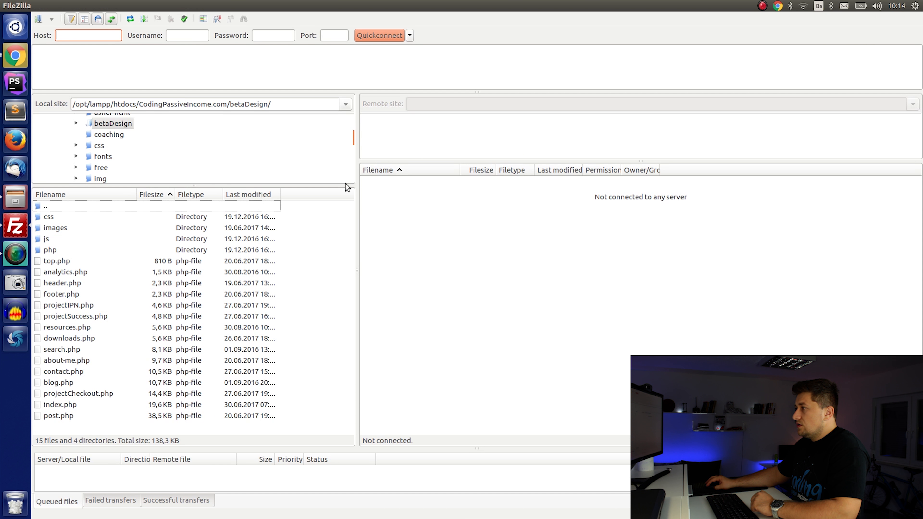
left_click_drag(336, 185, 346, 254)
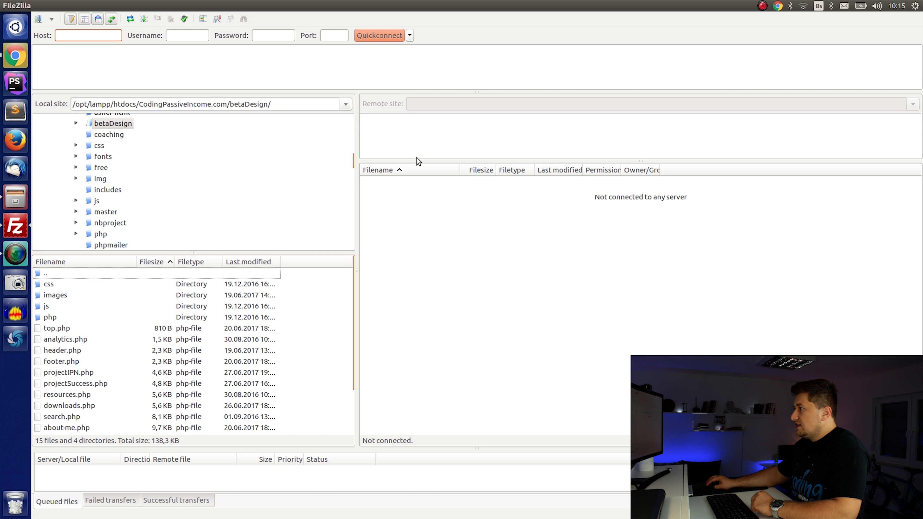
left_click_drag(417, 159, 395, 223)
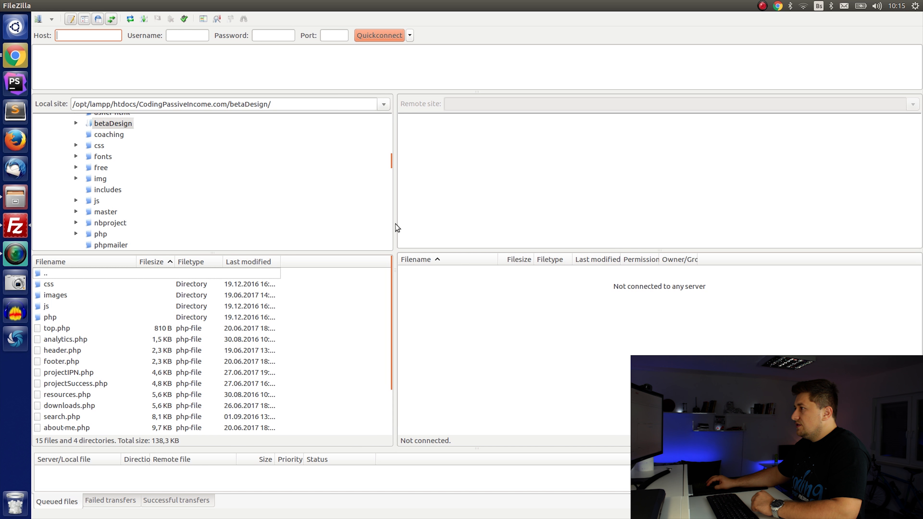
Look through the local directory tree and highlight the full path of the current local folder
scroll(200, 152, "up", 15)
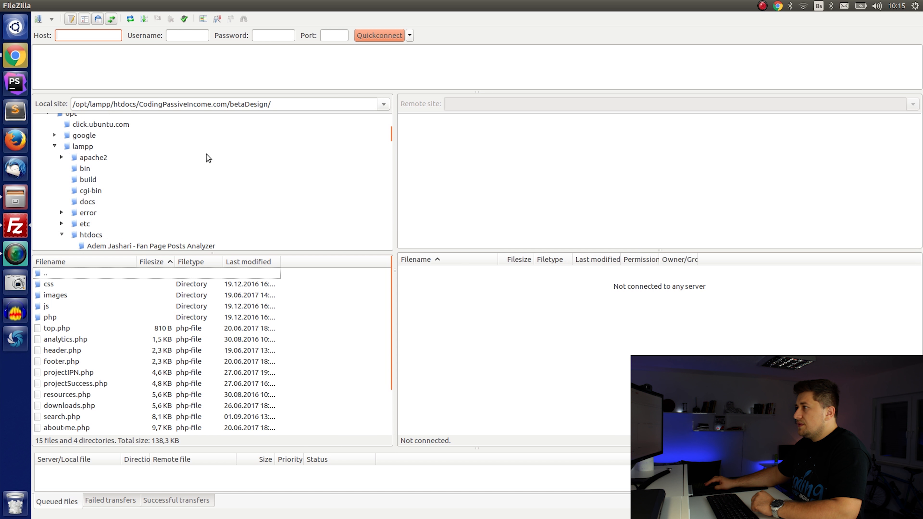
scroll(206, 154, "down", 15)
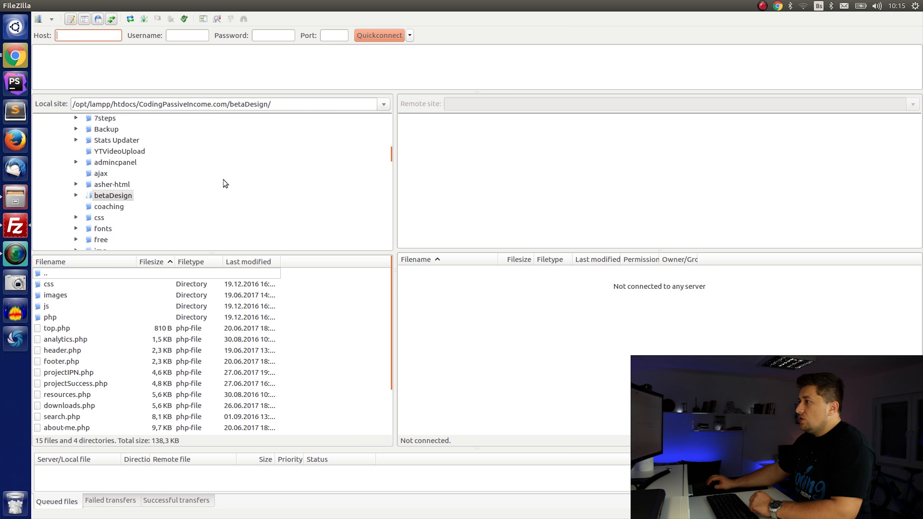
scroll(199, 171, "down", 4)
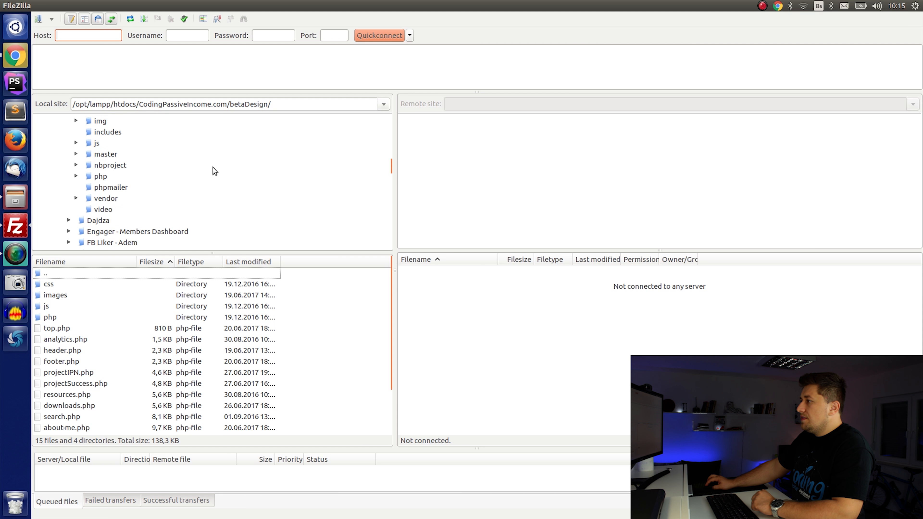
left_click_drag(283, 107, 70, 104)
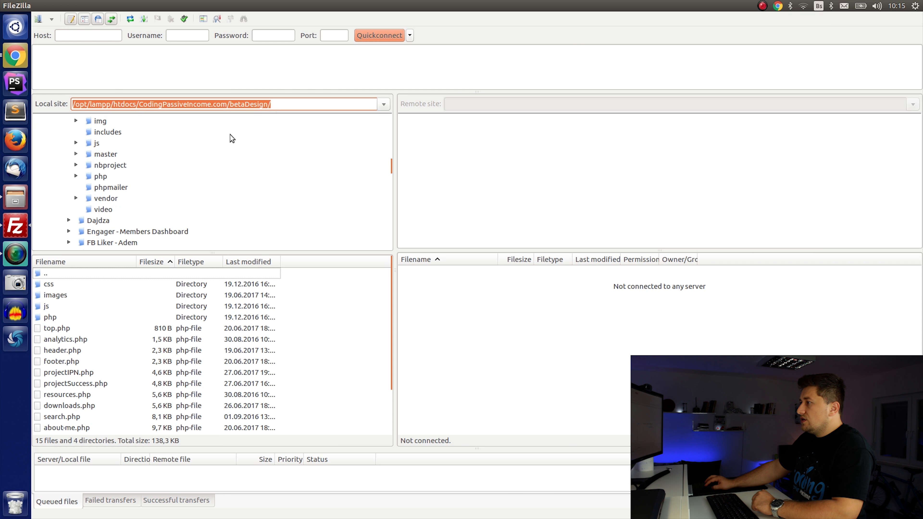
Reduce the height of the local directory tree to give the file list more room, and open the Site Manager
left_click_drag(314, 252, 315, 180)
left_click(309, 251)
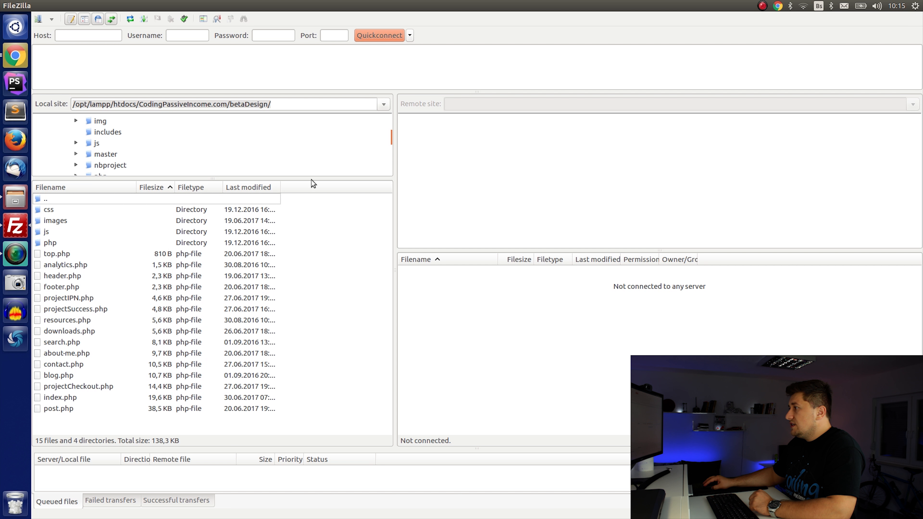
left_click_drag(310, 178, 308, 194)
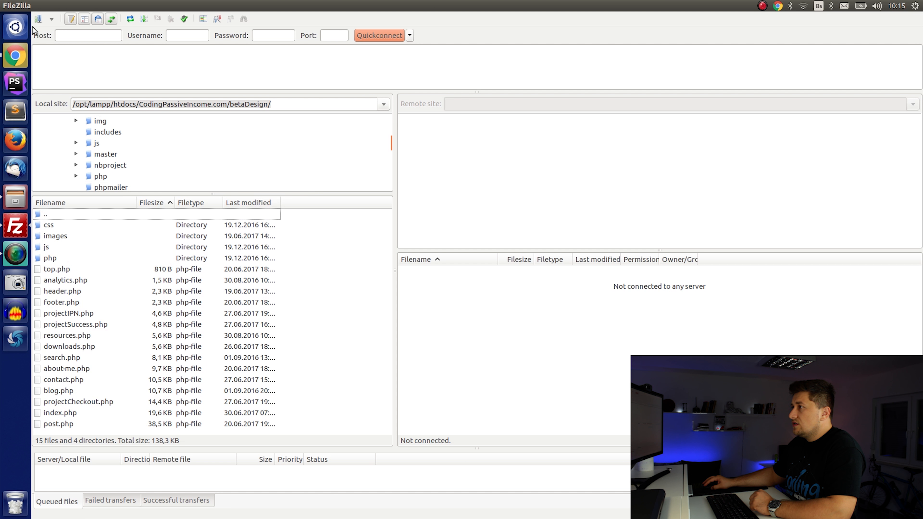
left_click(38, 19)
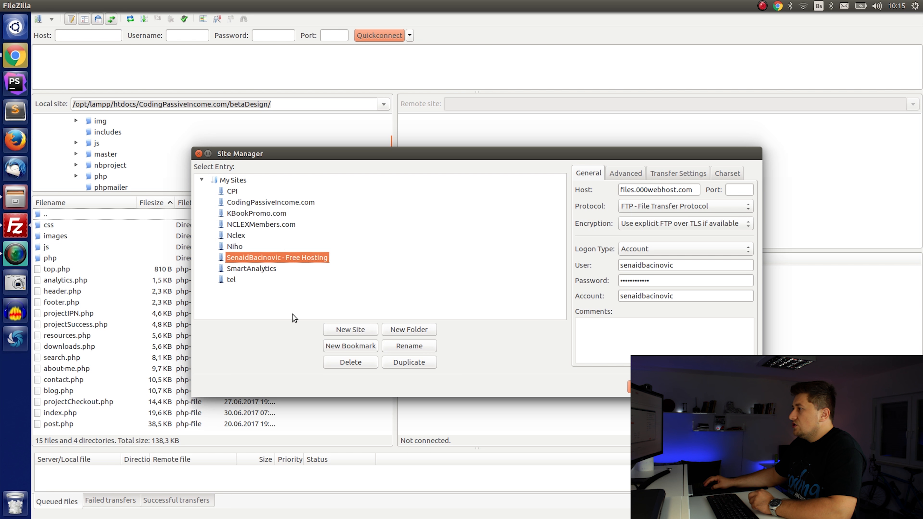
Add a new site entry named Test and go through its Host and Port fields
left_click(350, 329)
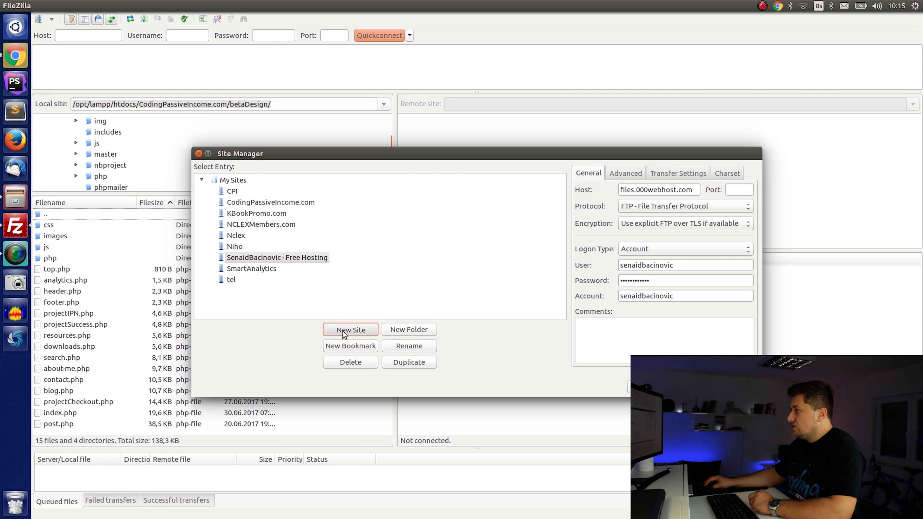
key("BackSpace")
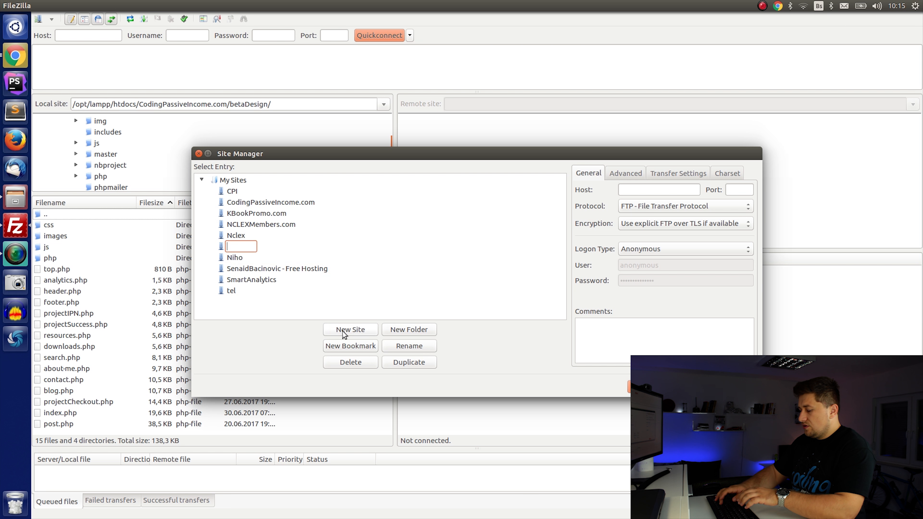
key("Return")
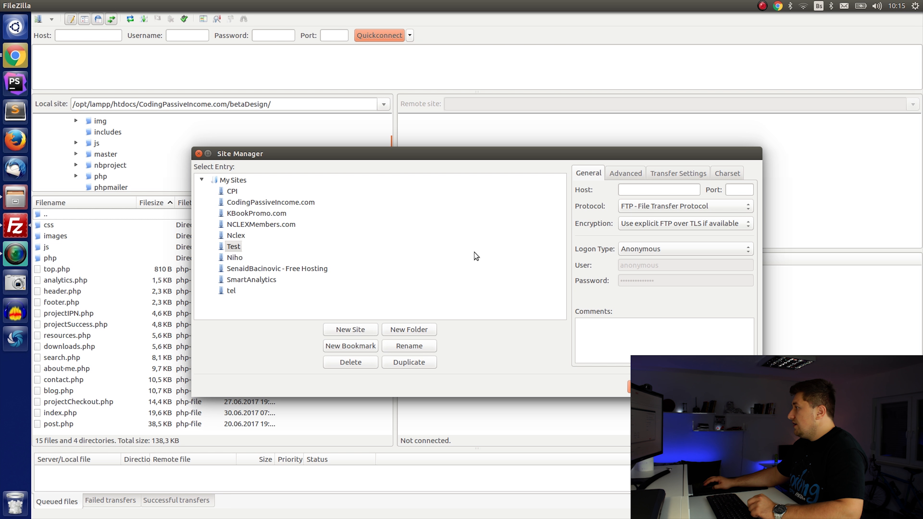
left_click(633, 189)
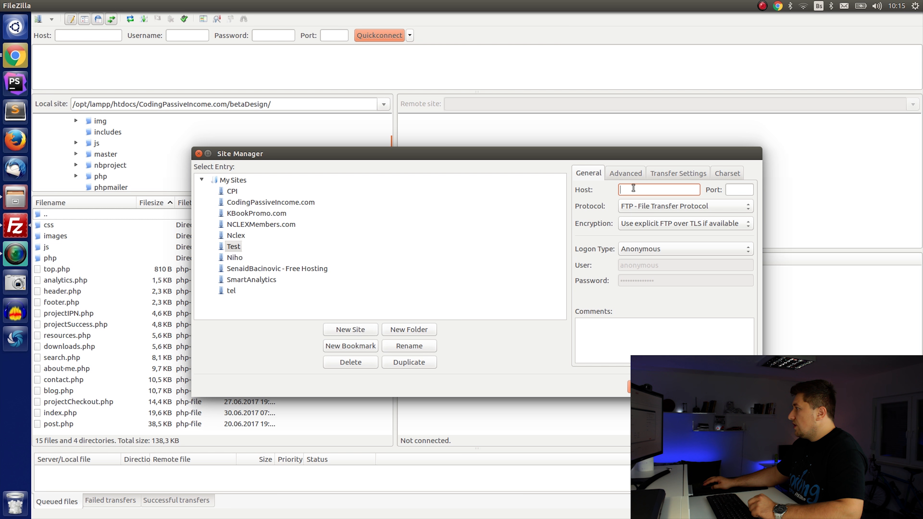
left_click(733, 192)
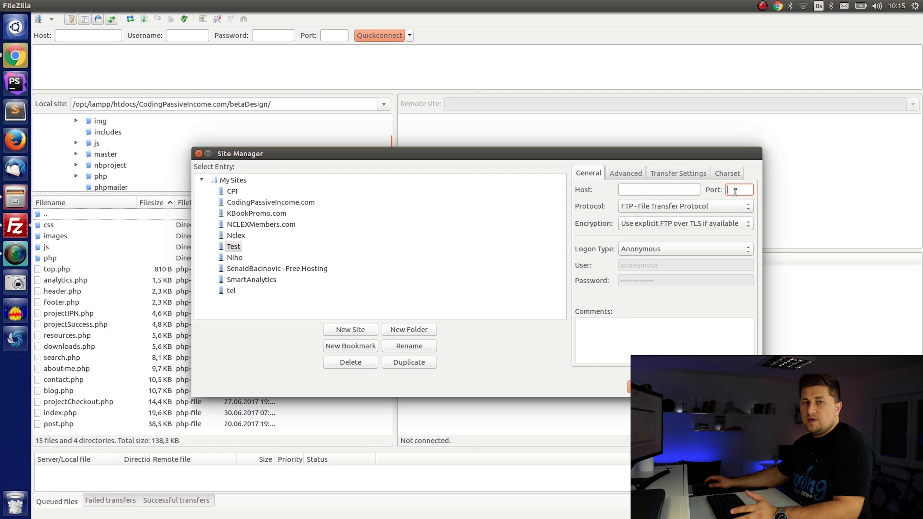
left_click(633, 189)
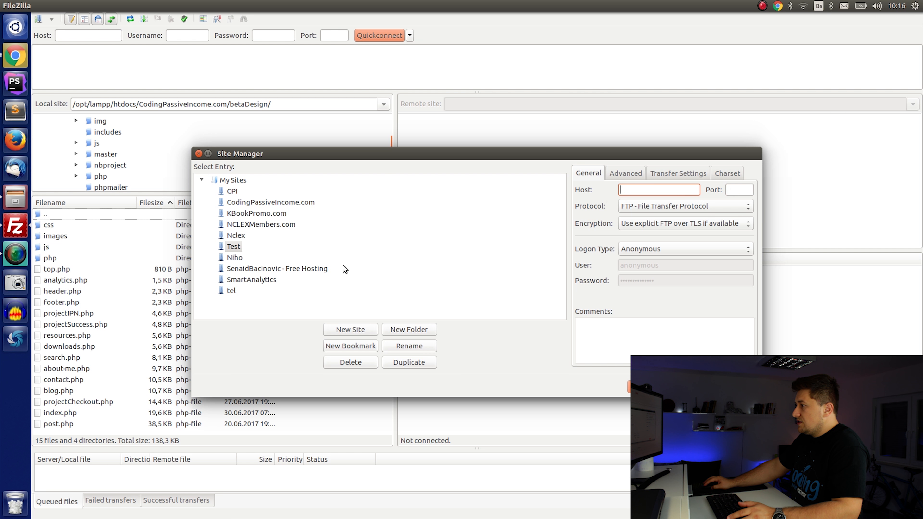
Try to switch to the saved Free Hosting entry, and delete the Test entry from the site list
left_click(308, 271)
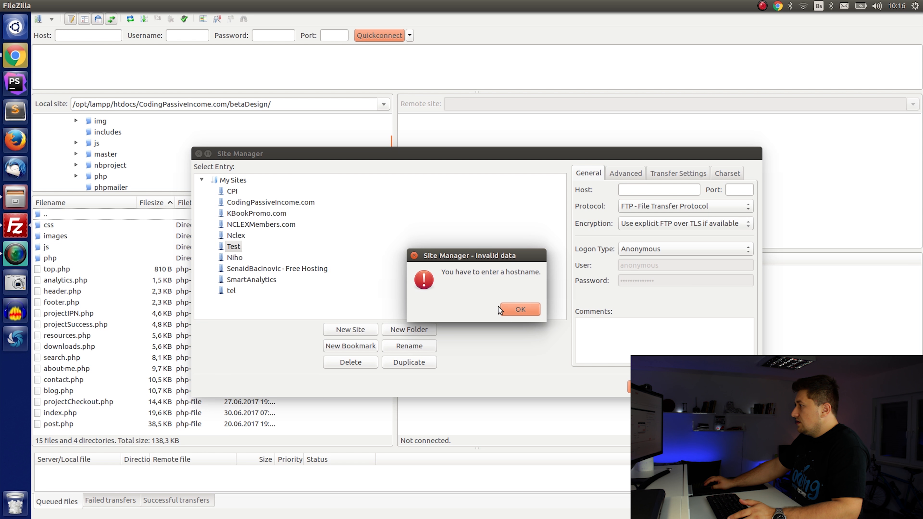
left_click(518, 310)
left_click(252, 271)
left_click(519, 309)
left_click(358, 357)
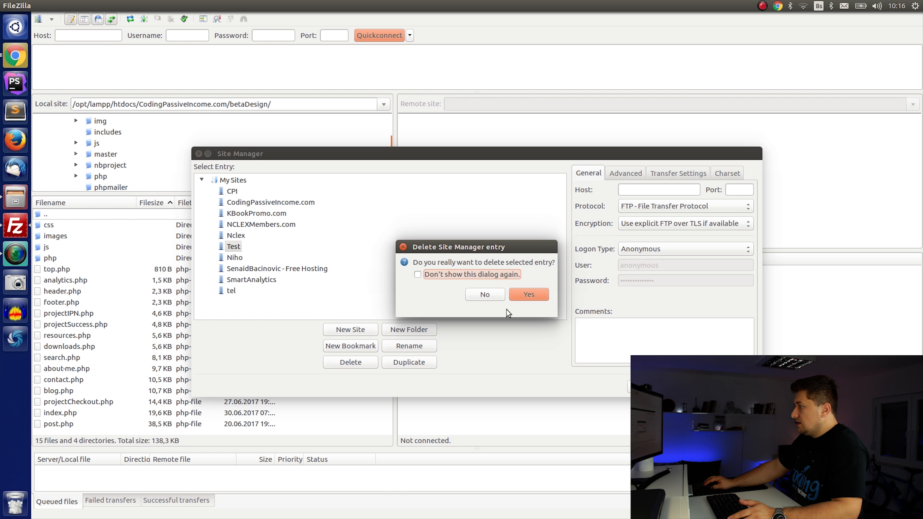
left_click(521, 294)
Examine the saved Free Hosting entry's host, port, logon type, user, account and password fields
left_click(311, 261)
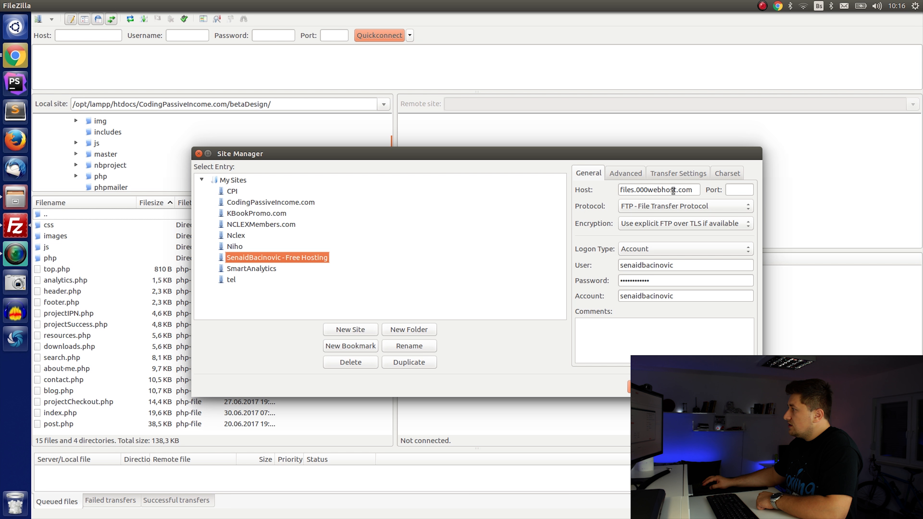
left_click_drag(698, 190, 617, 189)
left_click(697, 192)
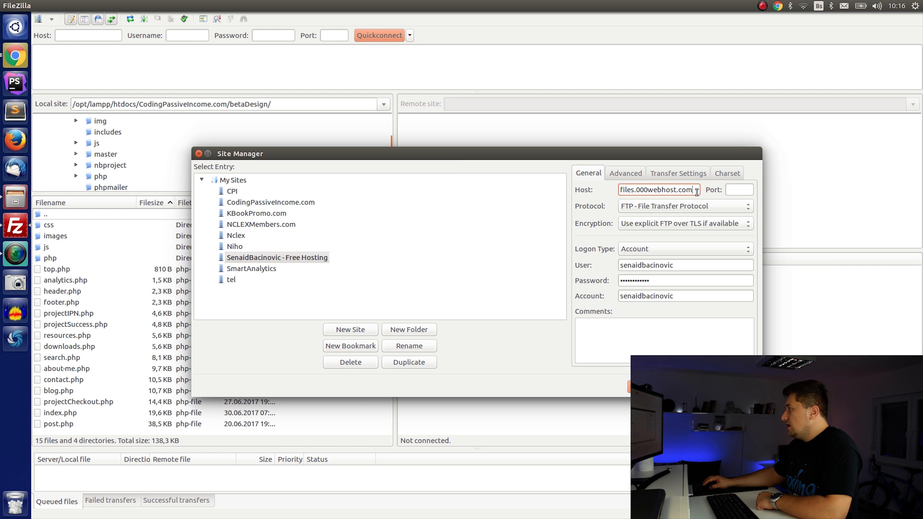
left_click(733, 190)
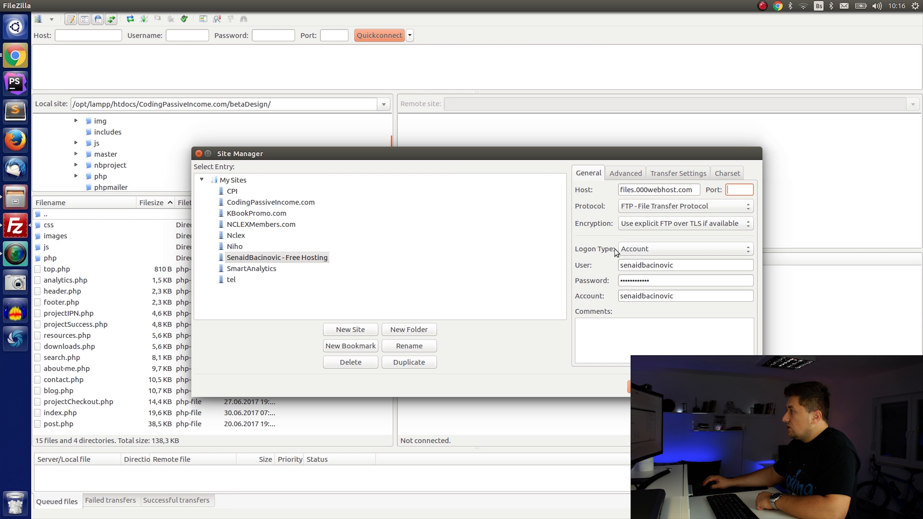
left_click(625, 249)
left_click(635, 251)
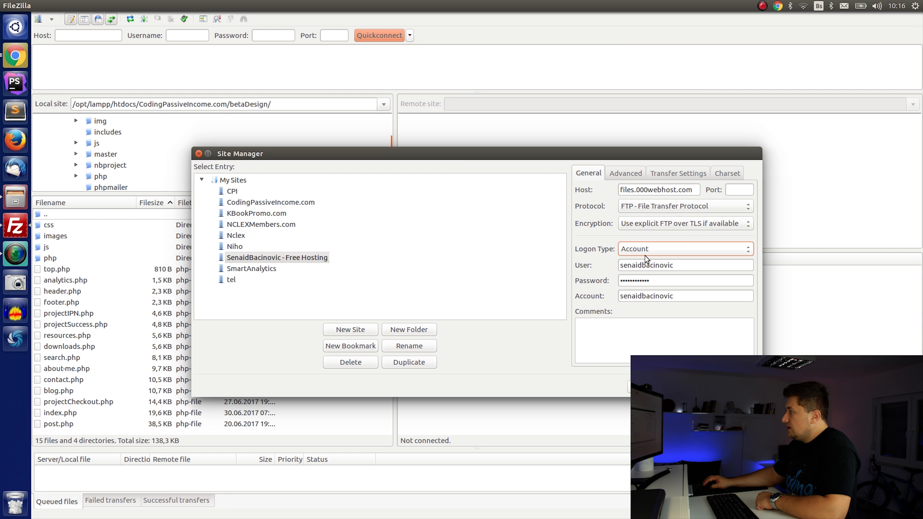
left_click_drag(683, 263, 611, 266)
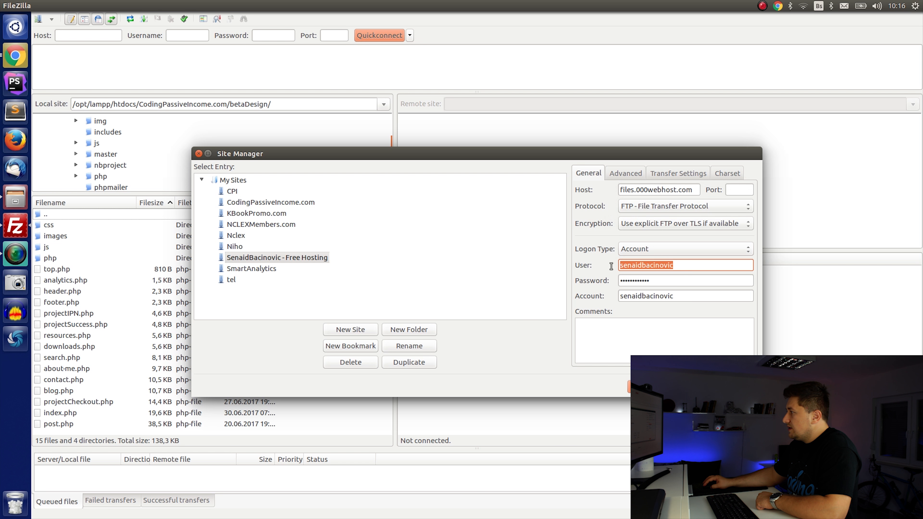
left_click_drag(677, 295, 604, 297)
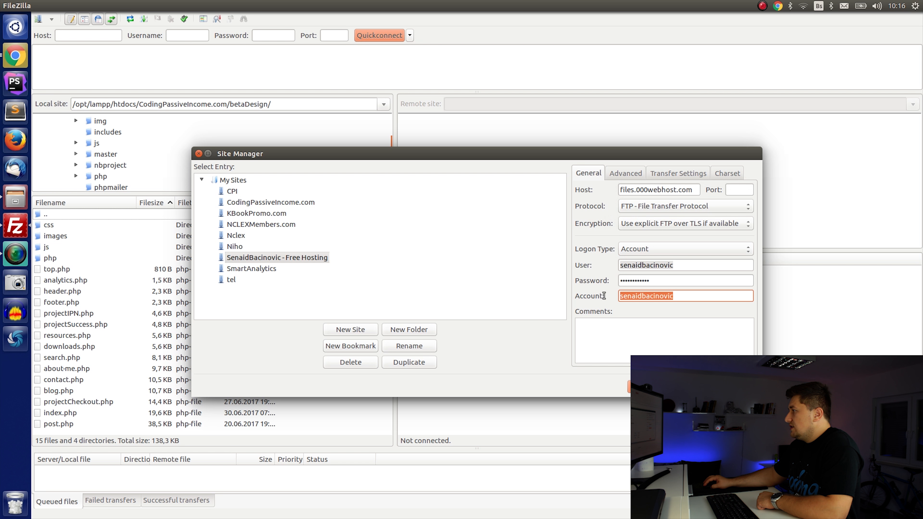
left_click(654, 282)
left_click_drag(654, 282, 610, 282)
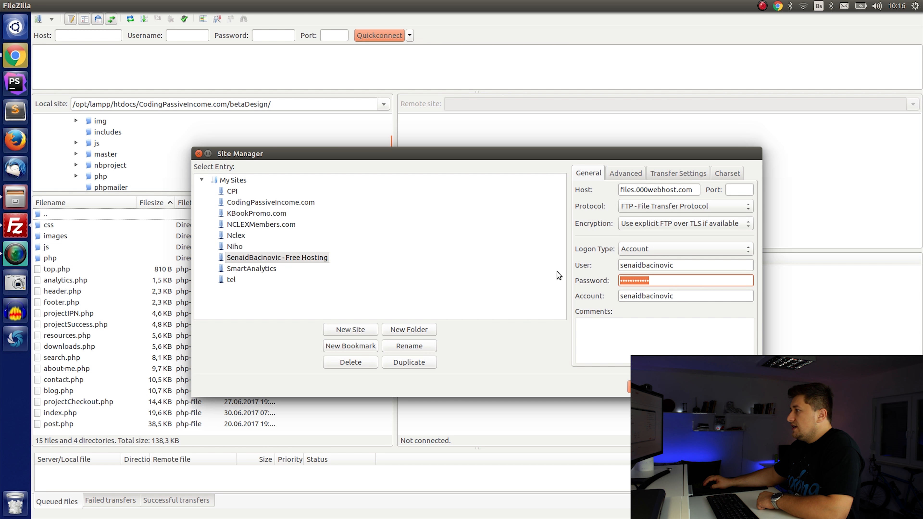
Connect to the saved Free Hosting site and trust the server's certificate
left_click(660, 282)
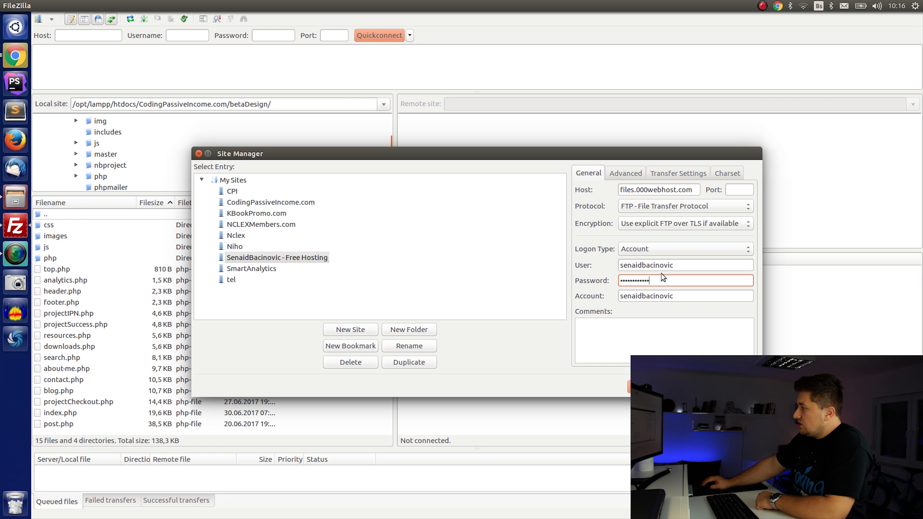
left_click(634, 387)
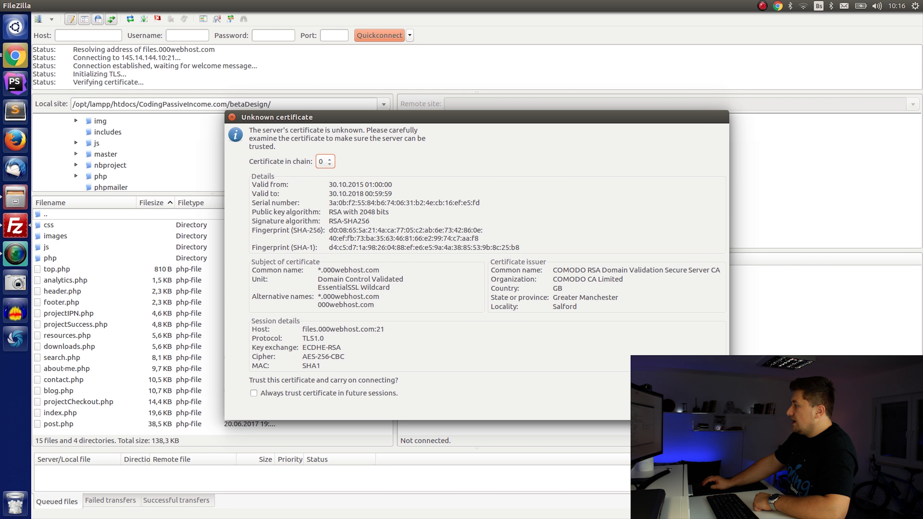
left_click(706, 410)
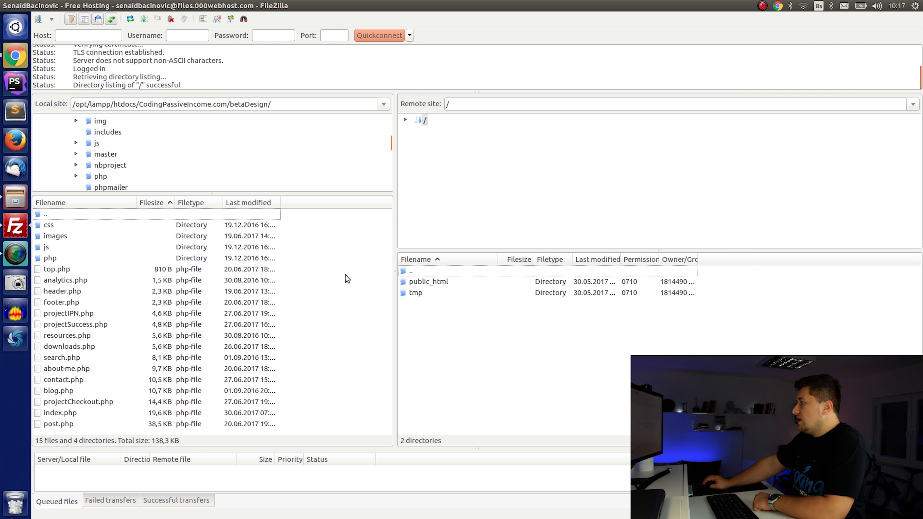
Reduce the height of the remote directory tree, and expand the root directory to open its public_html folder
left_click_drag(507, 250, 509, 219)
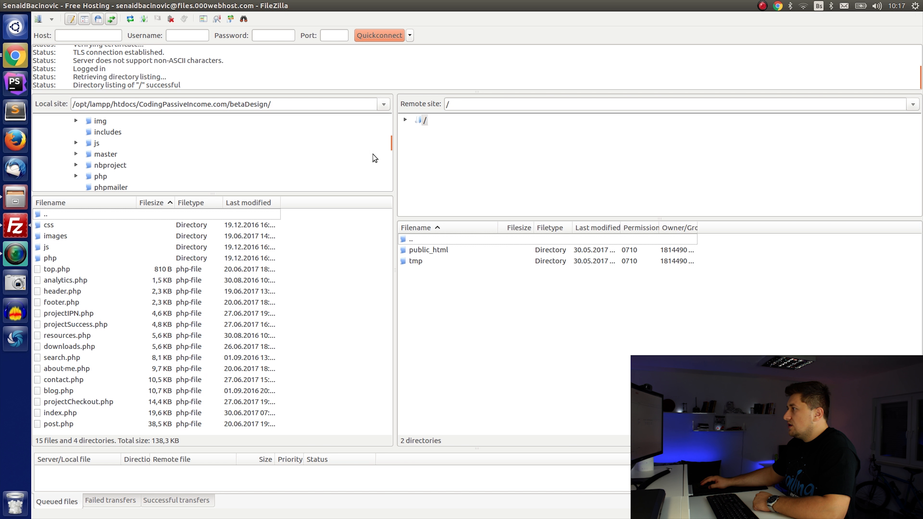
left_click(405, 121)
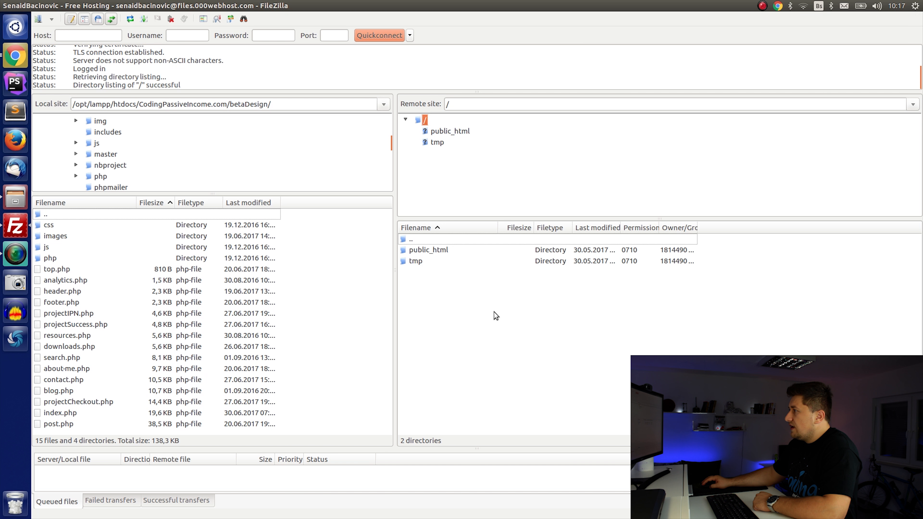
left_click(460, 109)
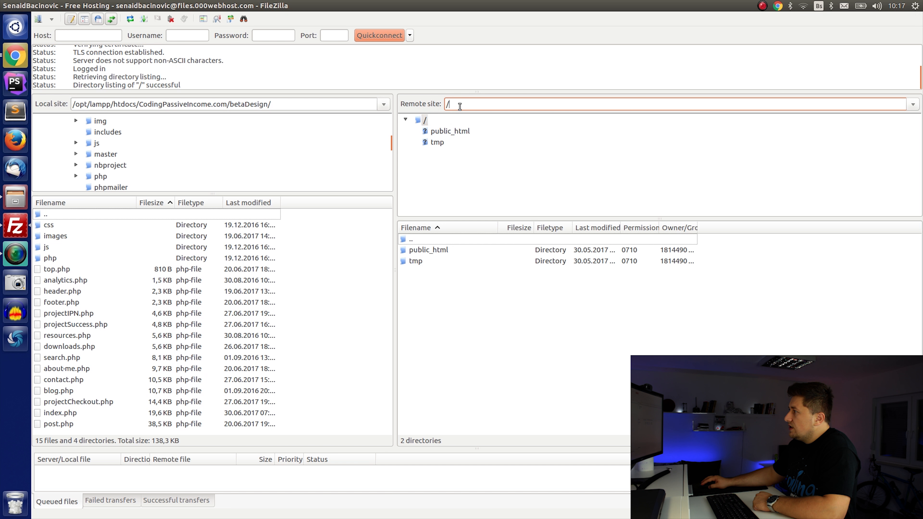
left_click(451, 131)
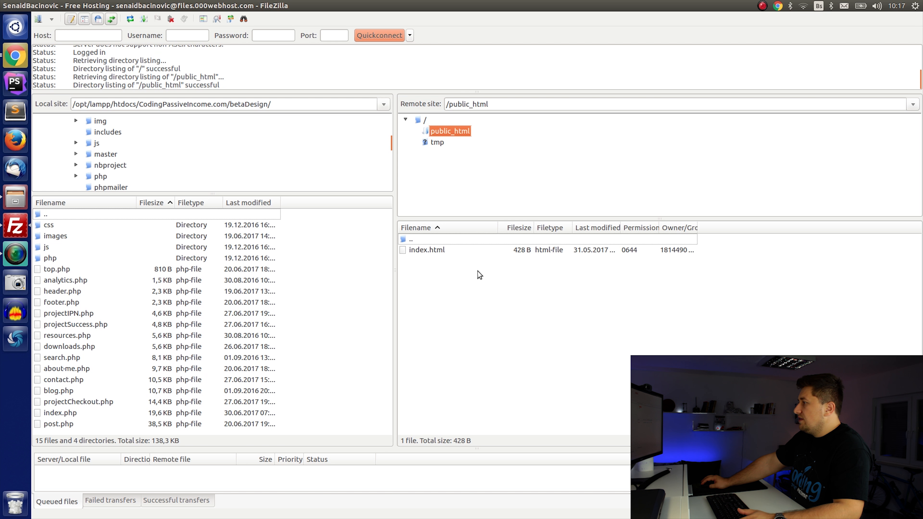
left_click(424, 251)
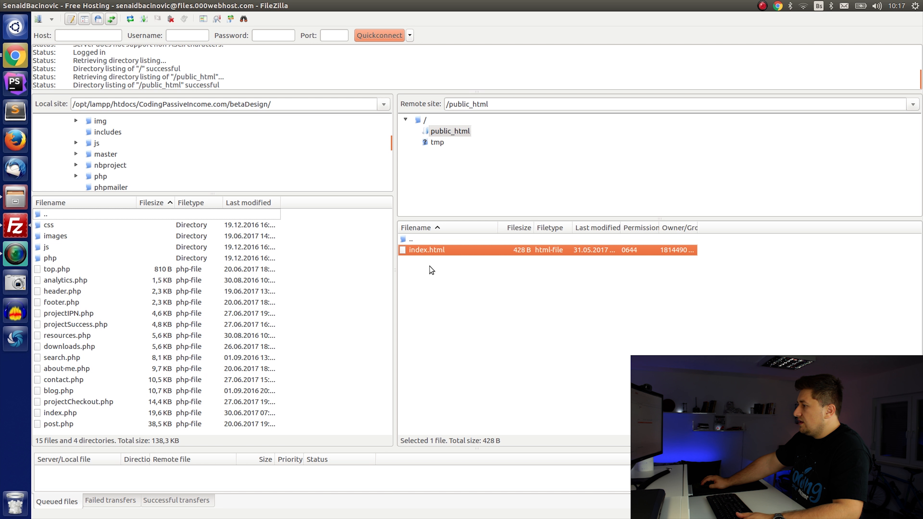
left_click(430, 266)
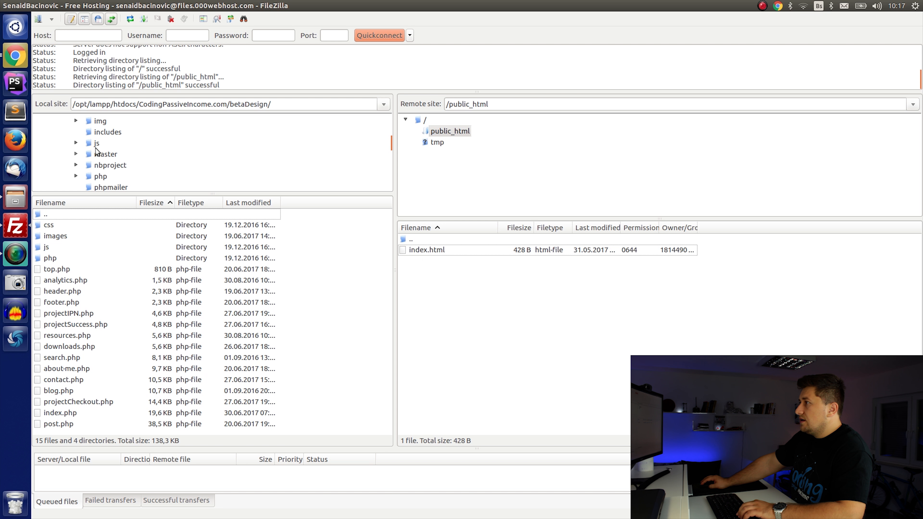
Switch to Chrome to view the hosted website in a new tab, and return to FileZilla's remote index.html
left_click(16, 55)
left_click(139, 18)
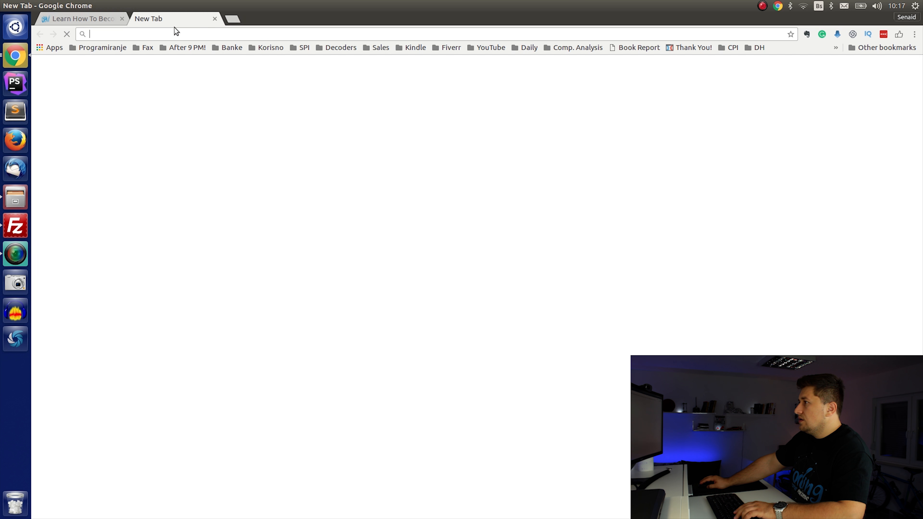
type("senaidbacinovic.tk")
key("Return")
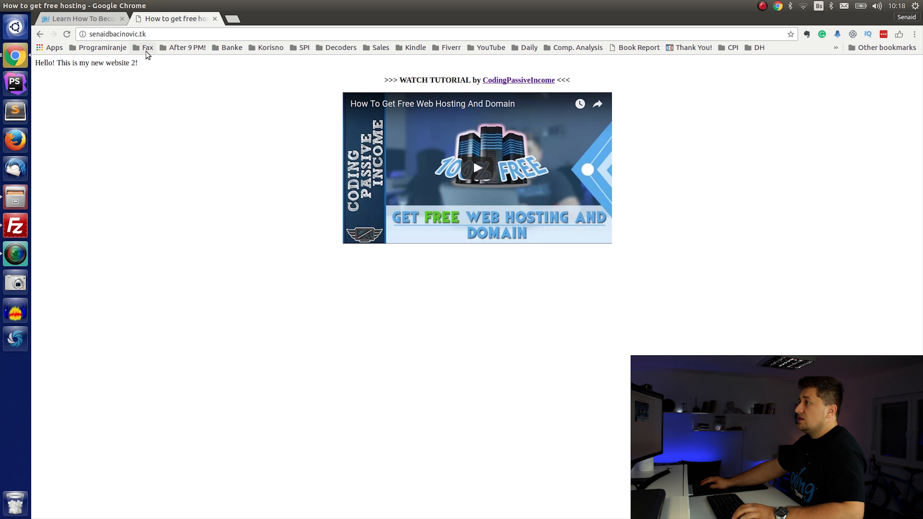
left_click_drag(141, 63, 39, 61)
left_click(94, 77)
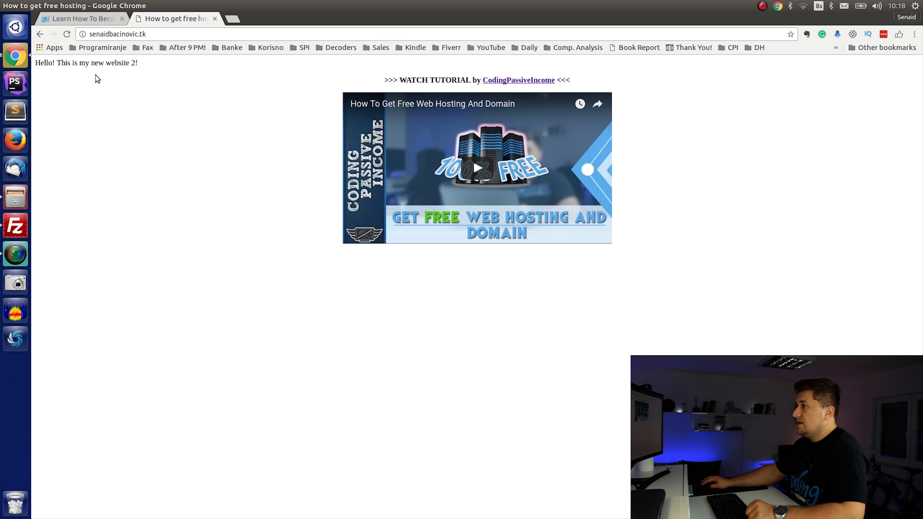
left_click(17, 230)
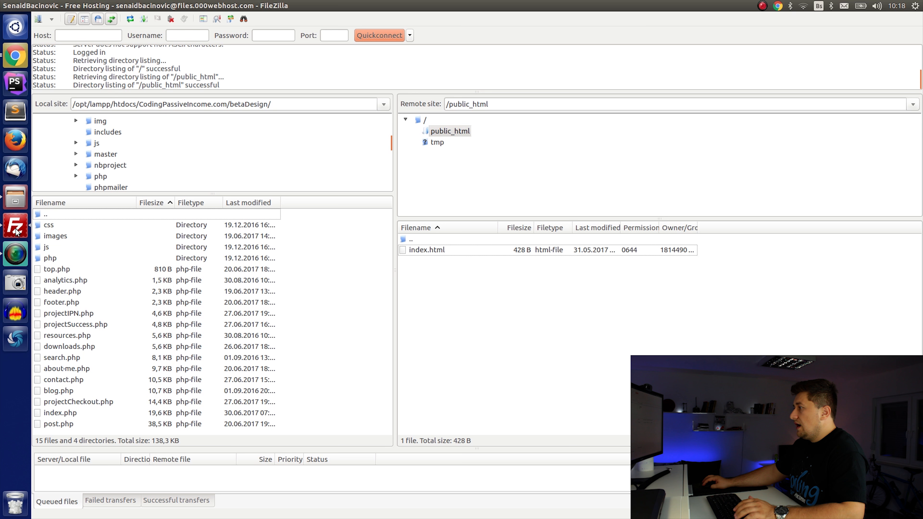
left_click(481, 251)
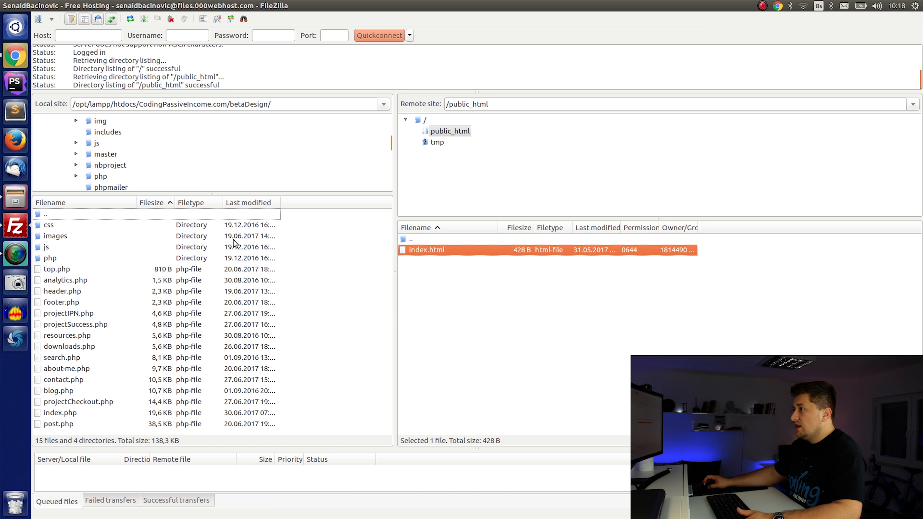
Switch to the Files app and create an empty document named test.html in the Desktop folder
left_click(16, 198)
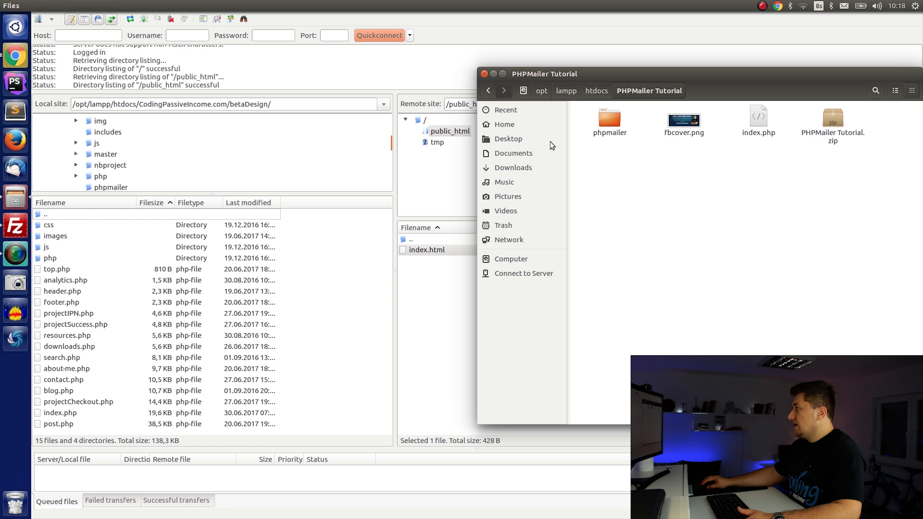
left_click(550, 141)
left_click_drag(632, 77, 386, 69)
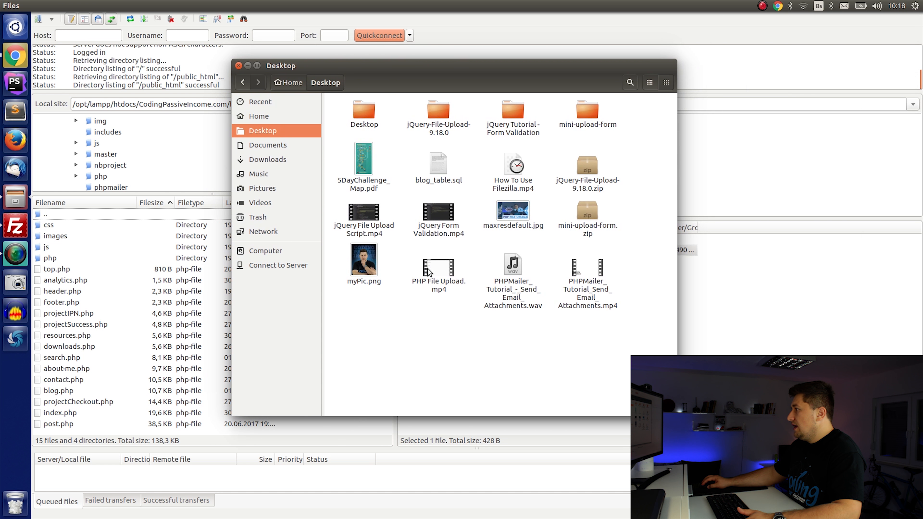
right_click(412, 336)
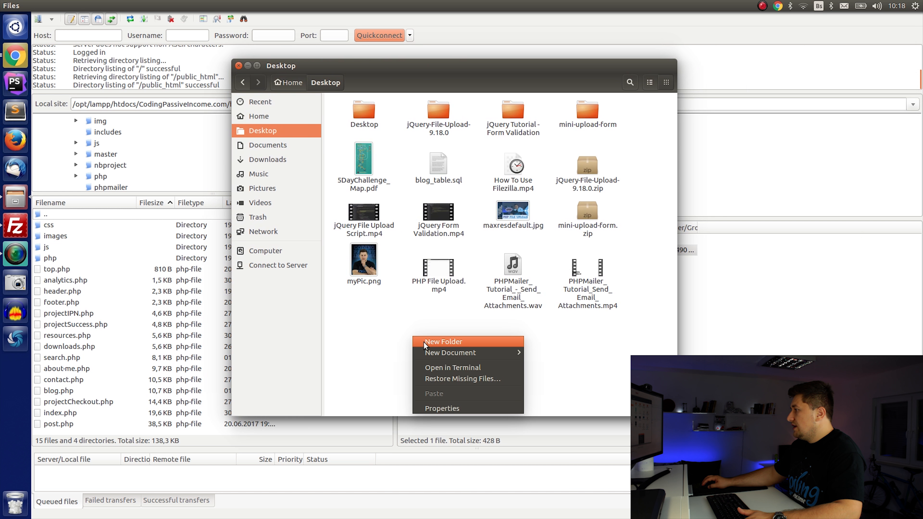
mouse_move(485, 356)
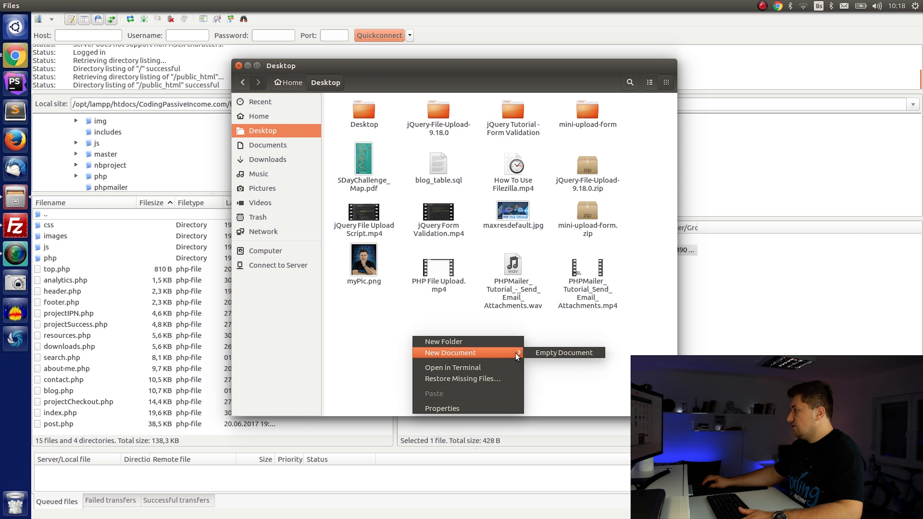
left_click(537, 351)
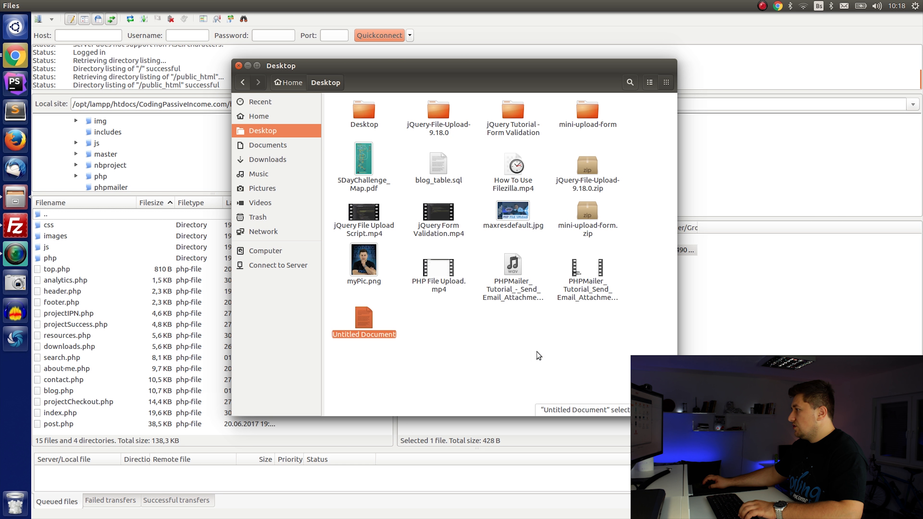
key("BackSpace")
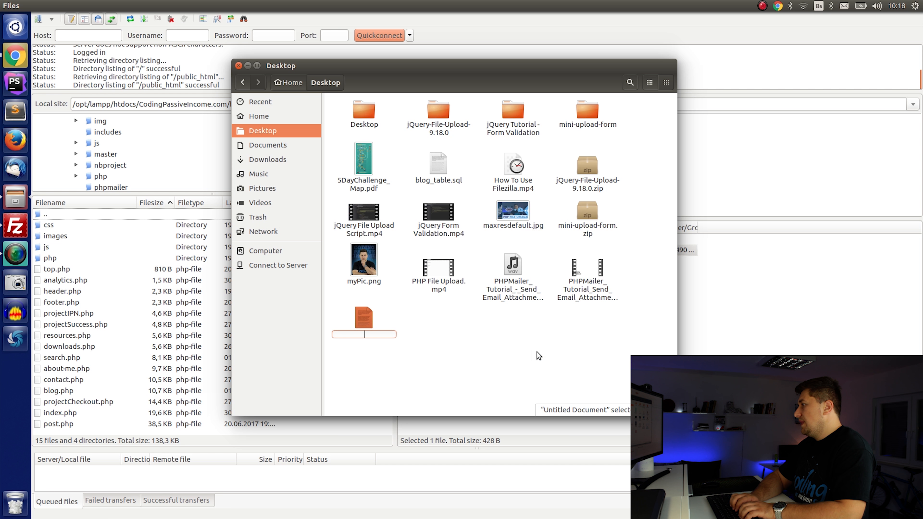
type("test.html")
key("Return")
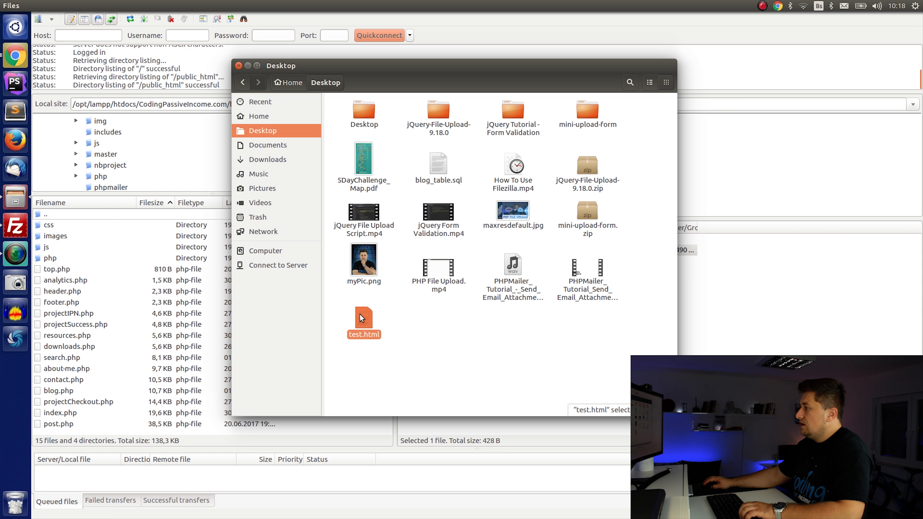
Open test.html in gedit and write the opening html tag and a head section with the title "test"
right_click(360, 313)
left_click(370, 321)
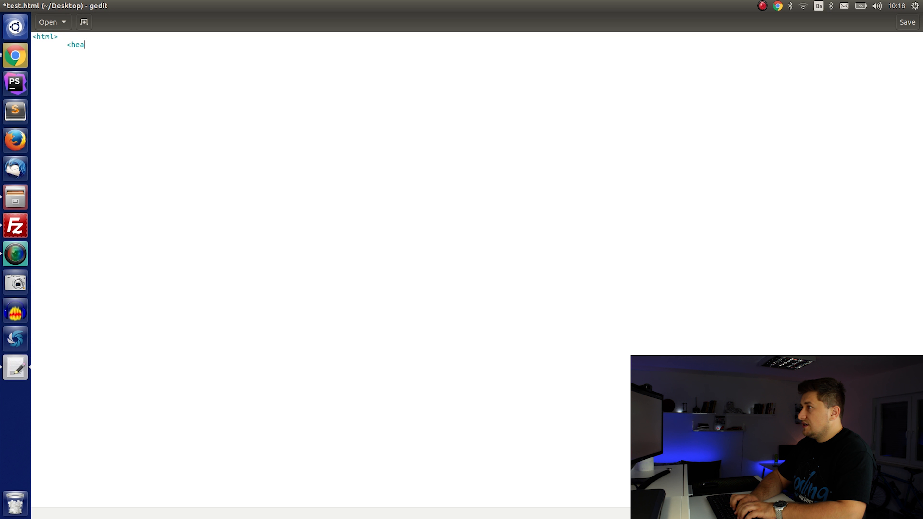
type("head>")
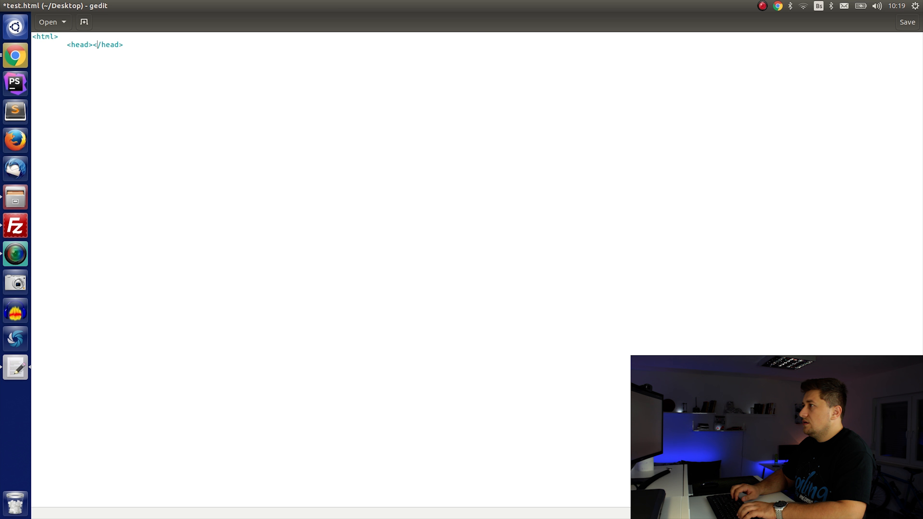
key("Return")
key("Return")
key("Tab")
type("<tit")
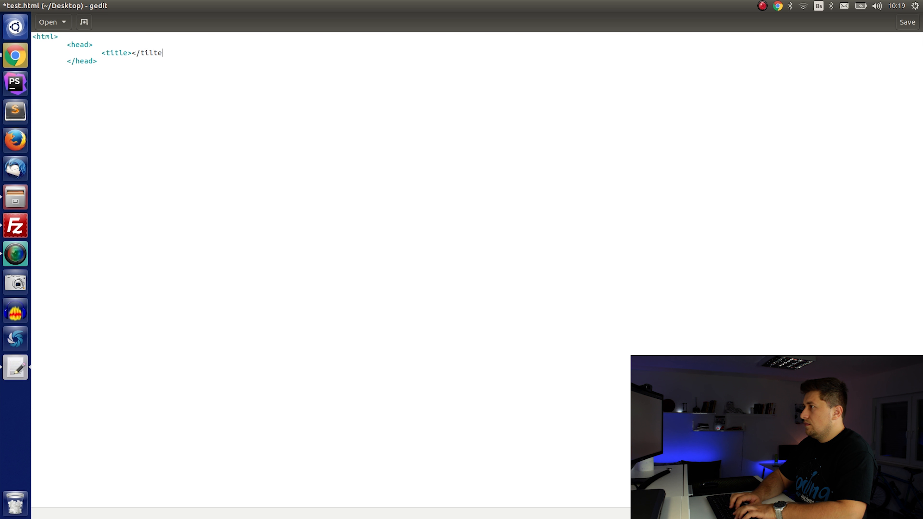
type("le></title>test")
key("Down")
Add a body reading "this is some website..." with the closing body and html tags, and save and close test.html
type("<body> \t\t")
type("this is some w")
type("ebsite...")
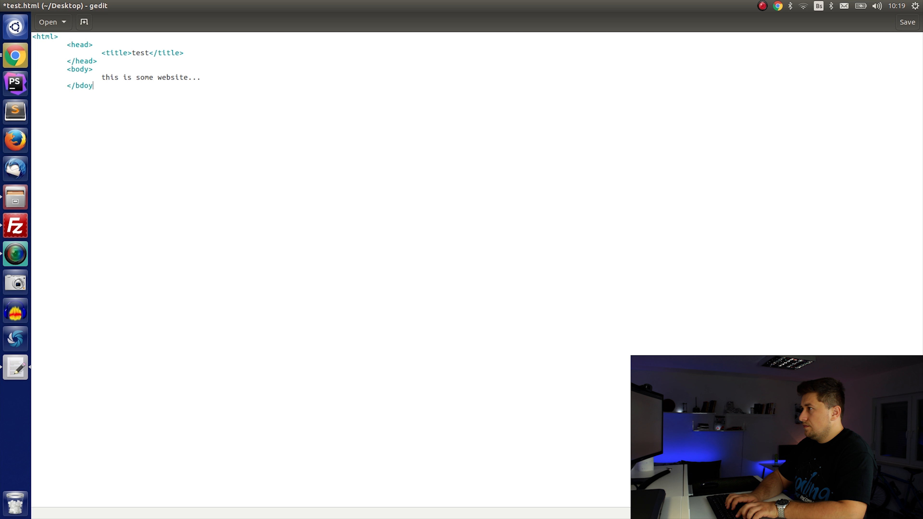
type(" \t</body> </html>")
key("ctrl+s")
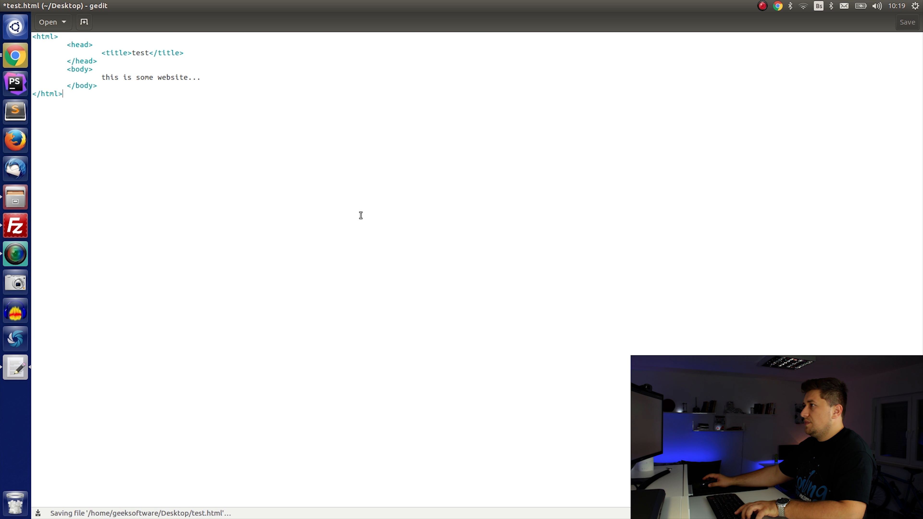
left_click(6, 5)
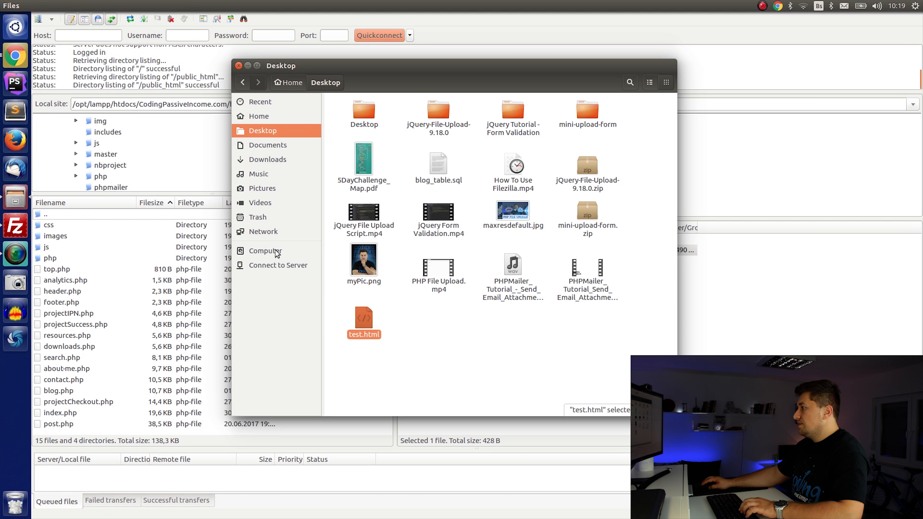
Return to FileZilla, increase the height of the local directory tree, and collapse the opt folder
left_click(99, 226)
scroll(205, 165, "up", 5)
scroll(205, 165, "up", 8)
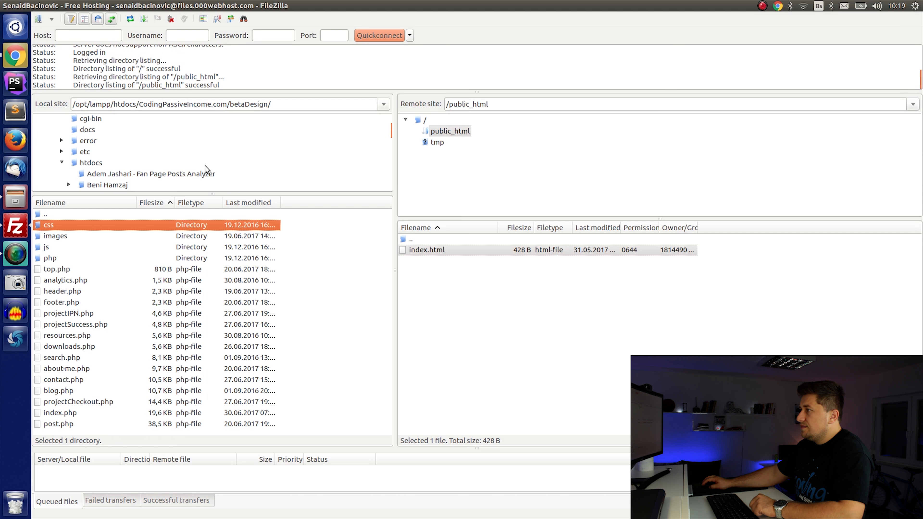
scroll(201, 149, "up", 10)
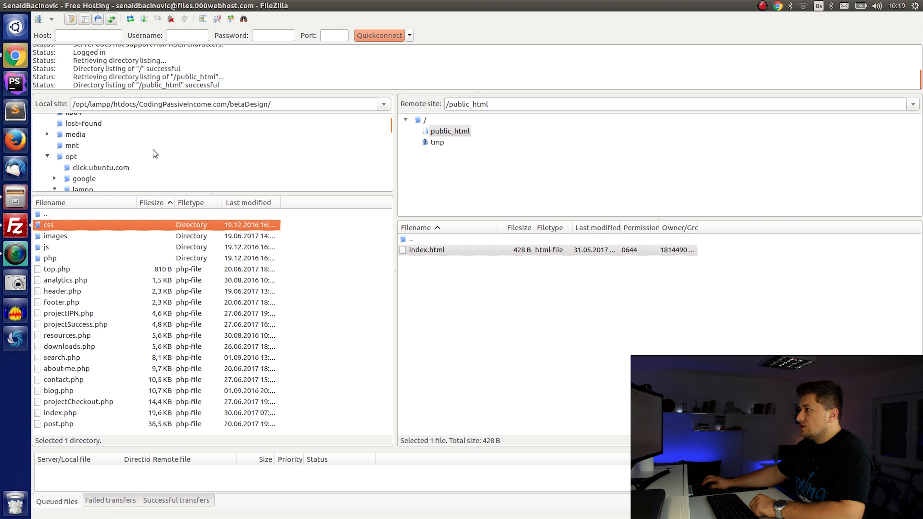
scroll(159, 154, "up", 3)
left_click_drag(175, 195, 175, 282)
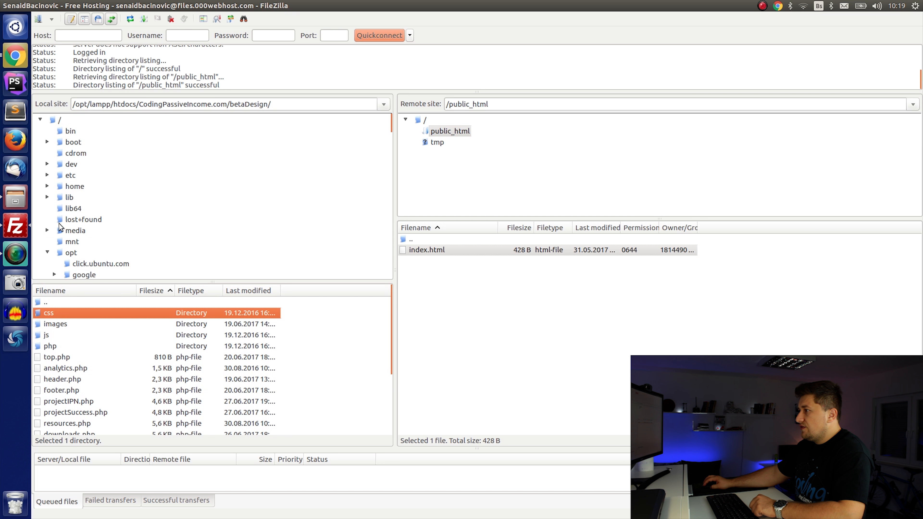
left_click(48, 252)
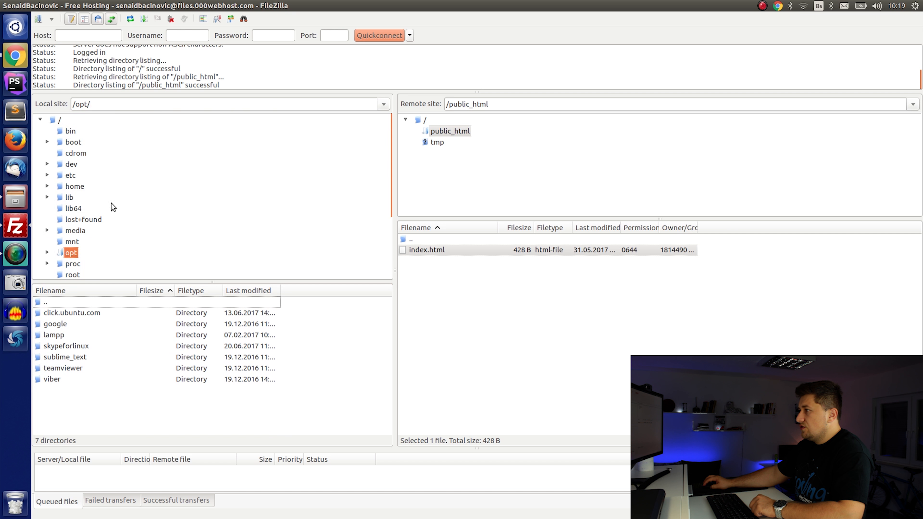
Open the local folder /home/geeksoftware/Desktop in the directory tree to list its files
left_click(47, 186)
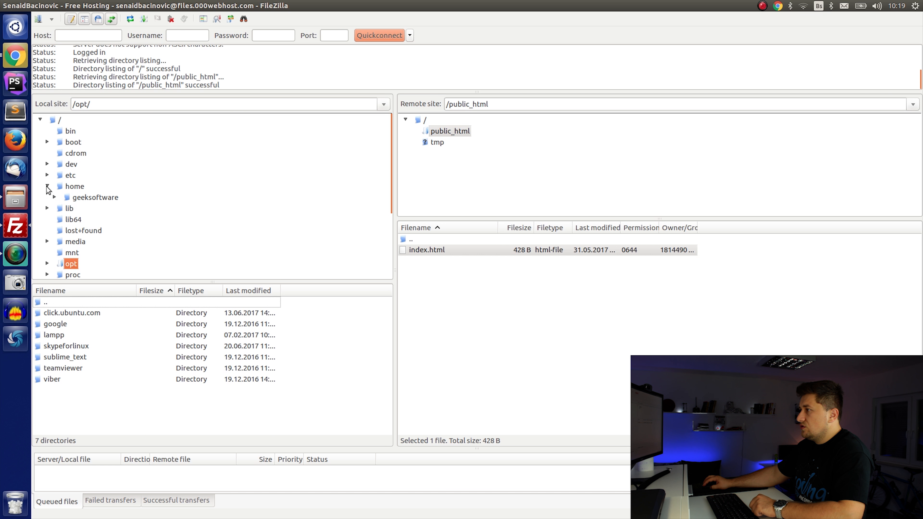
left_click(54, 197)
scroll(183, 210, "down", 6)
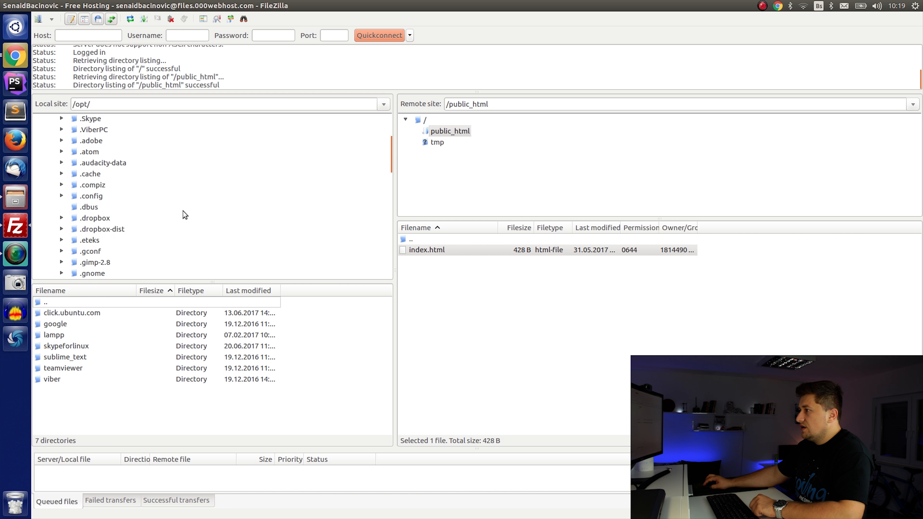
scroll(182, 208, "down", 6)
left_click(62, 179)
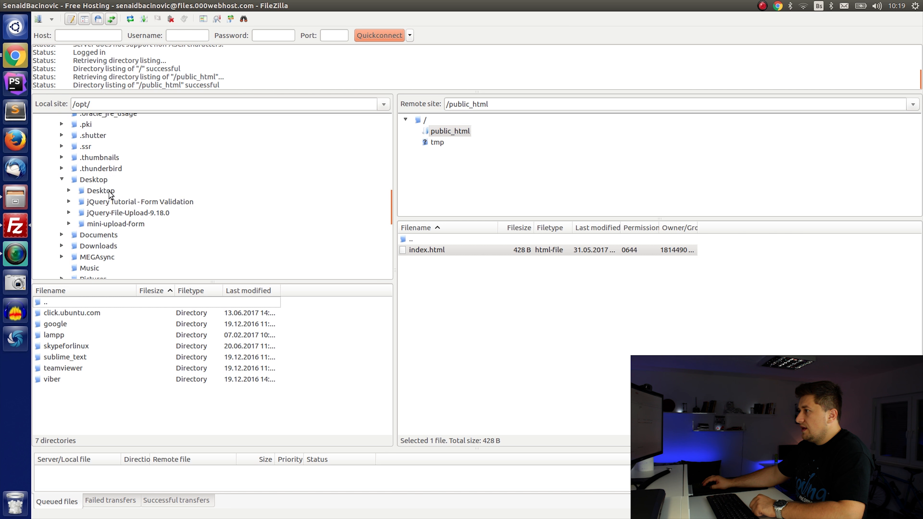
double_click(97, 181)
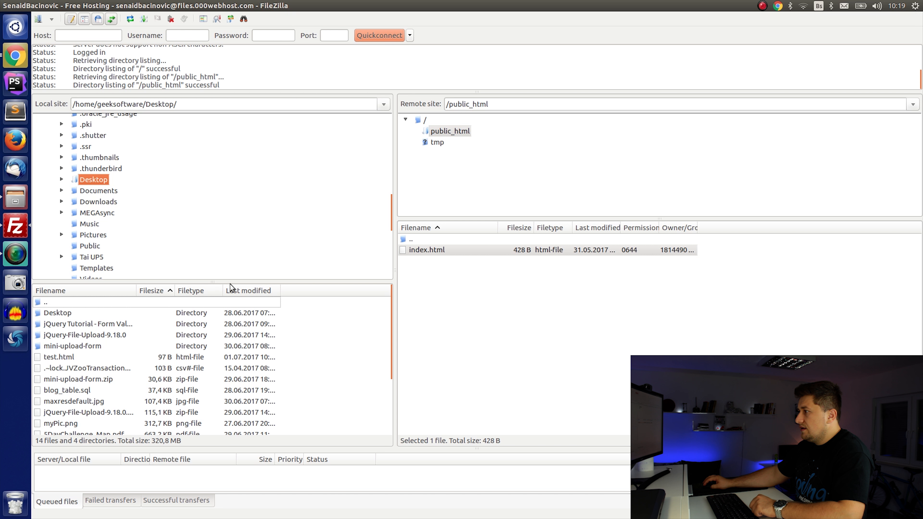
Shrink the local directory tree, upload test.html from the local Desktop folder to public_html, and enlarge the transfer queue area
left_click_drag(217, 281, 216, 224)
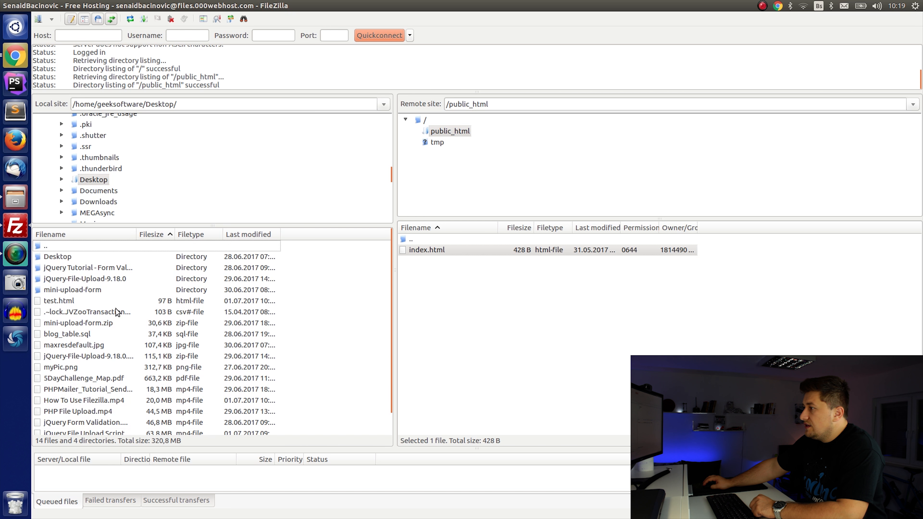
left_click(99, 304)
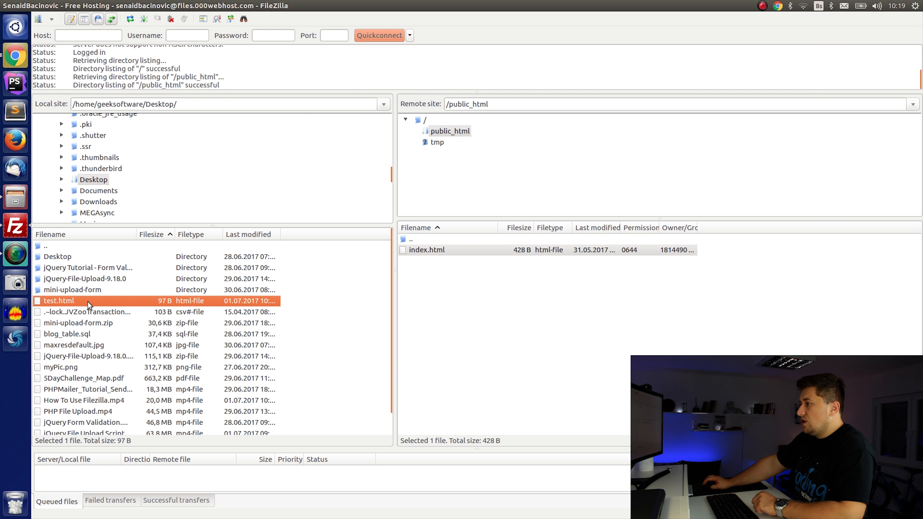
right_click(88, 305)
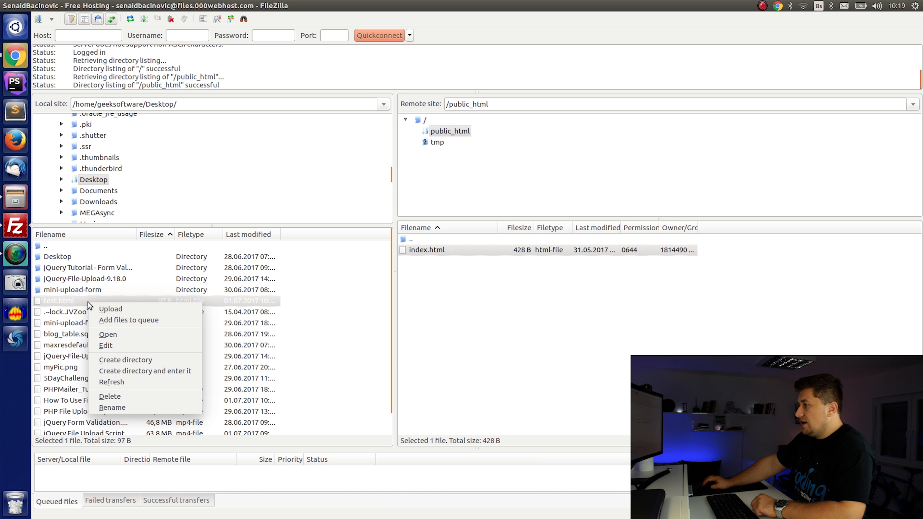
left_click(104, 309)
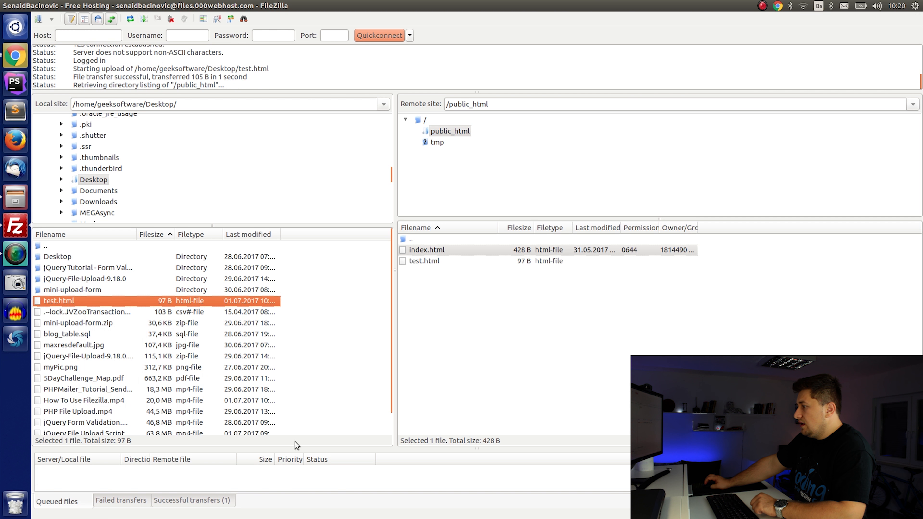
left_click_drag(320, 449, 321, 392)
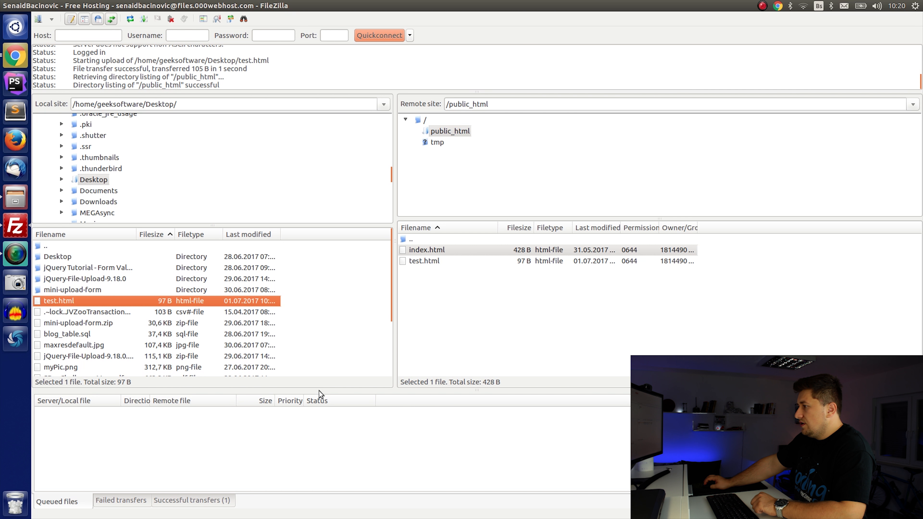
Switch to Chrome and load /test.html on the hosted site's domain to check the uploaded page
left_click(14, 60)
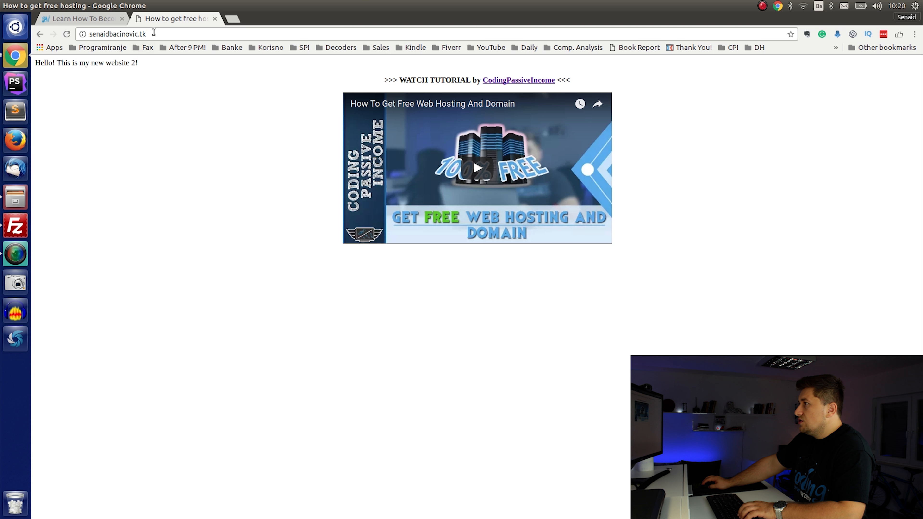
left_click(153, 32)
left_click(154, 32)
type("/test.html")
key("Return")
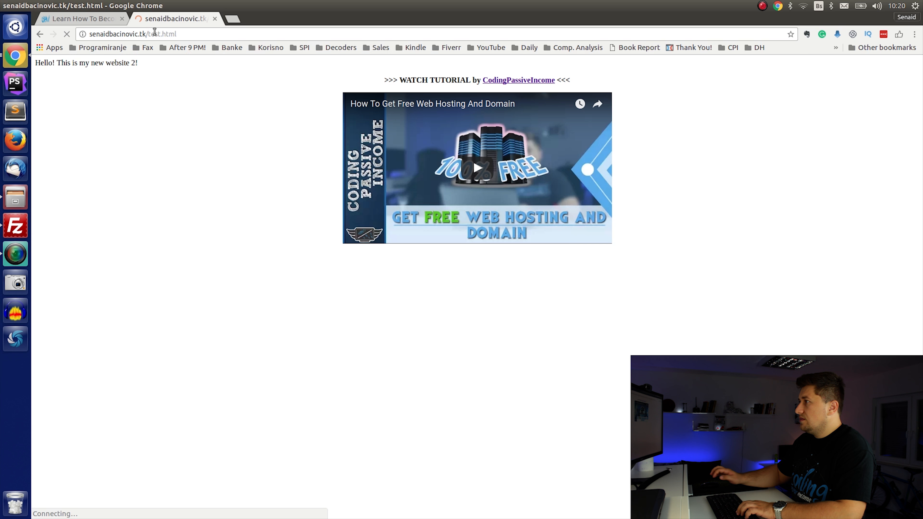
mouse_move(110, 65)
left_mouse_down()
mouse_move(35, 66)
mouse_move(120, 78)
left_mouse_up()
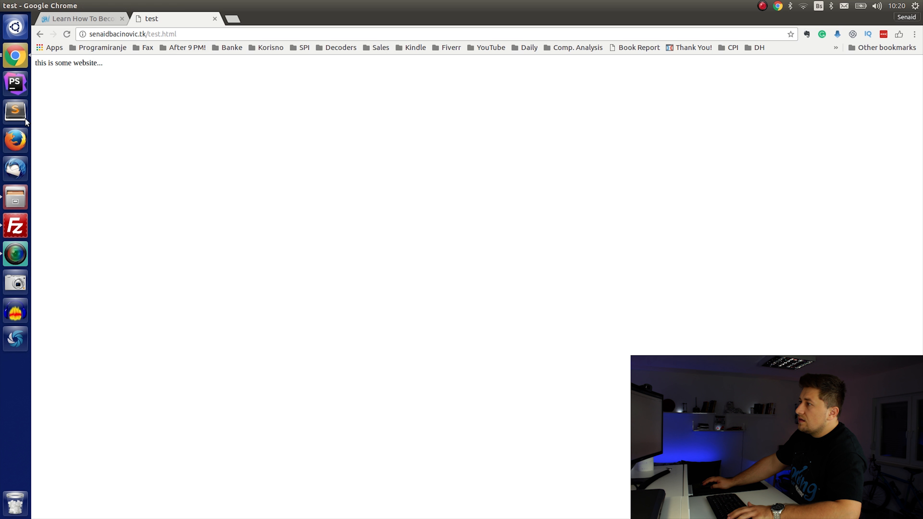
Return to FileZilla and look through the local Desktop files and the commands available for the mini-upload-form folder
left_click(29, 225)
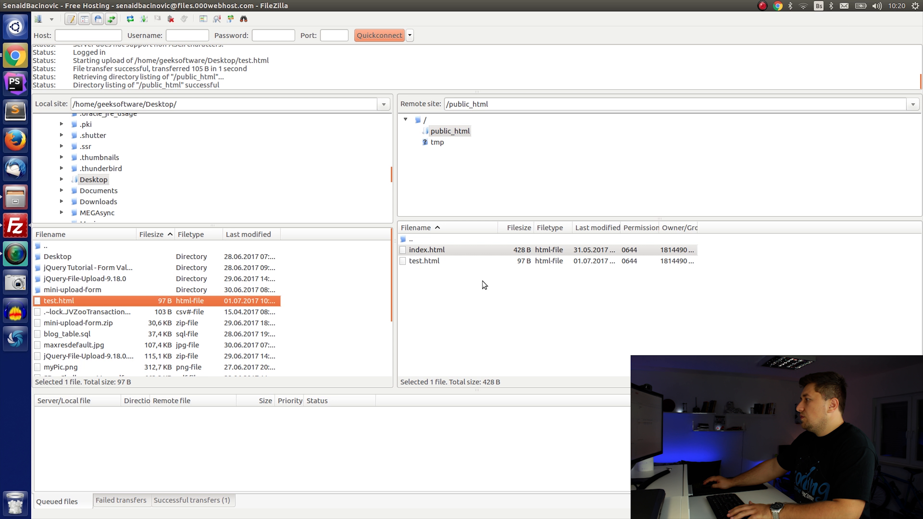
left_click(315, 293)
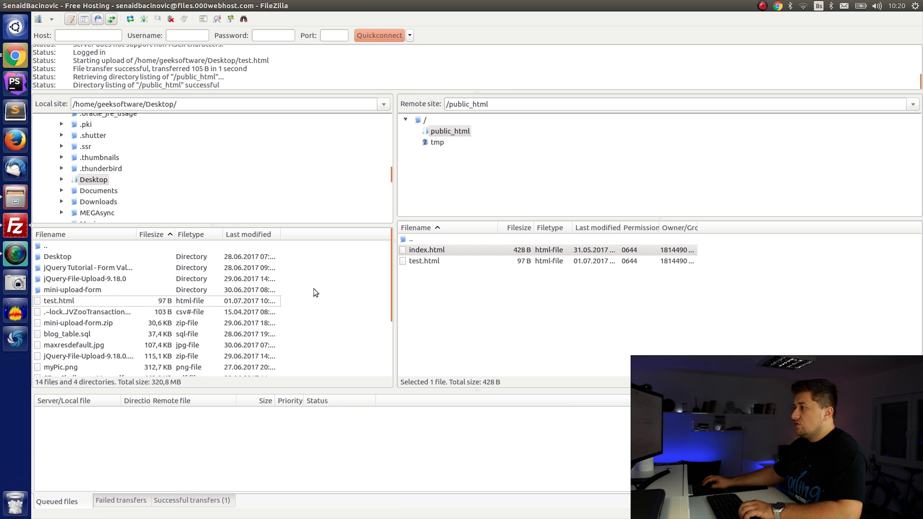
scroll(149, 312, "down", 3)
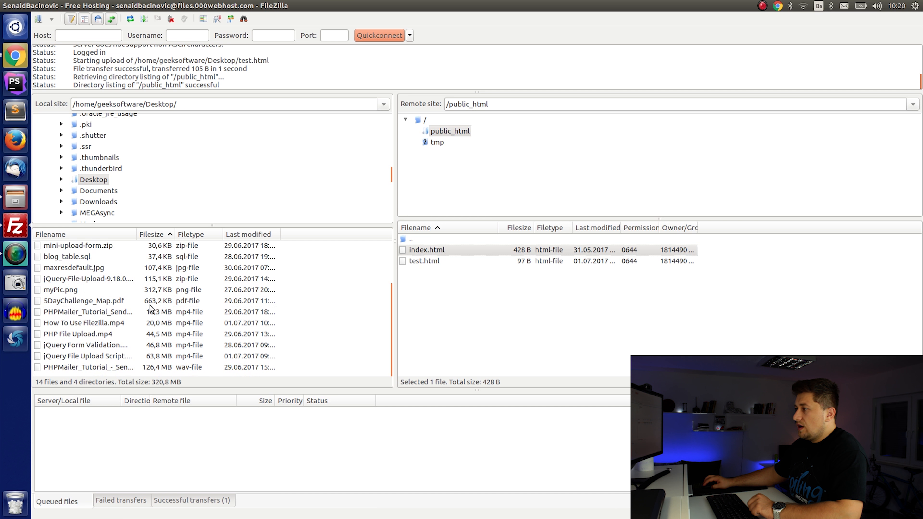
left_click(96, 313)
scroll(96, 313, "up", 3)
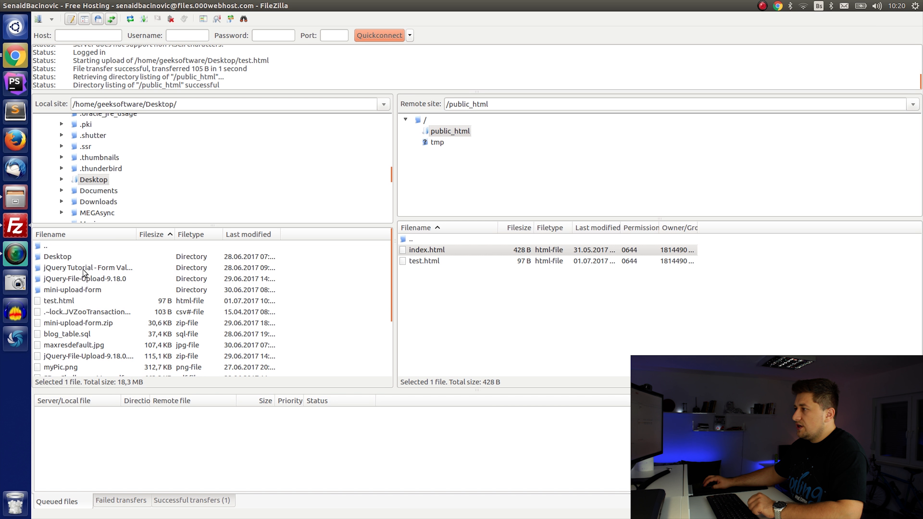
right_click(87, 291)
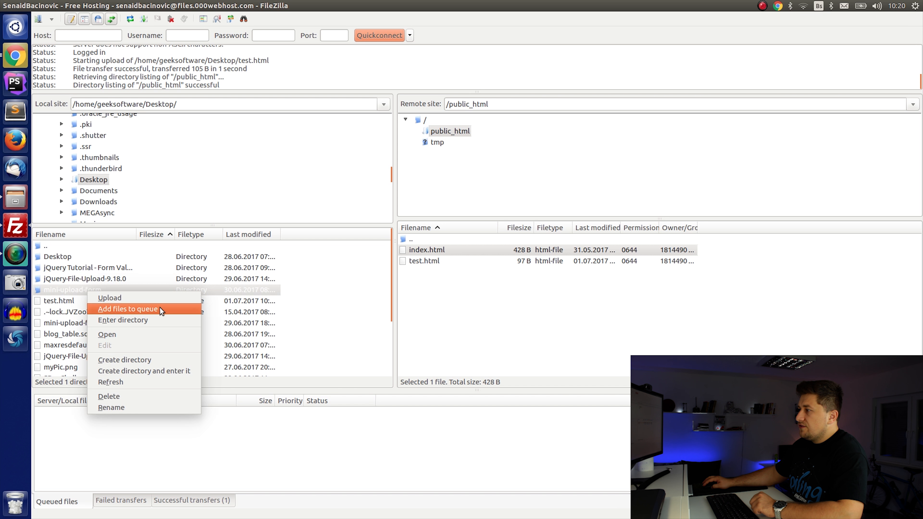
left_click(328, 307)
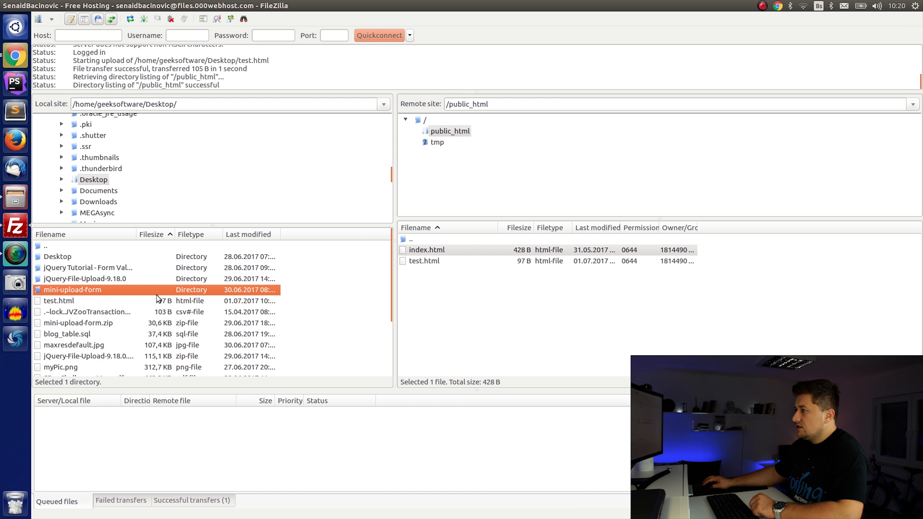
Add the local test.html to the transfer queue without uploading it, and select its queue entry
right_click(84, 304)
left_click(101, 317)
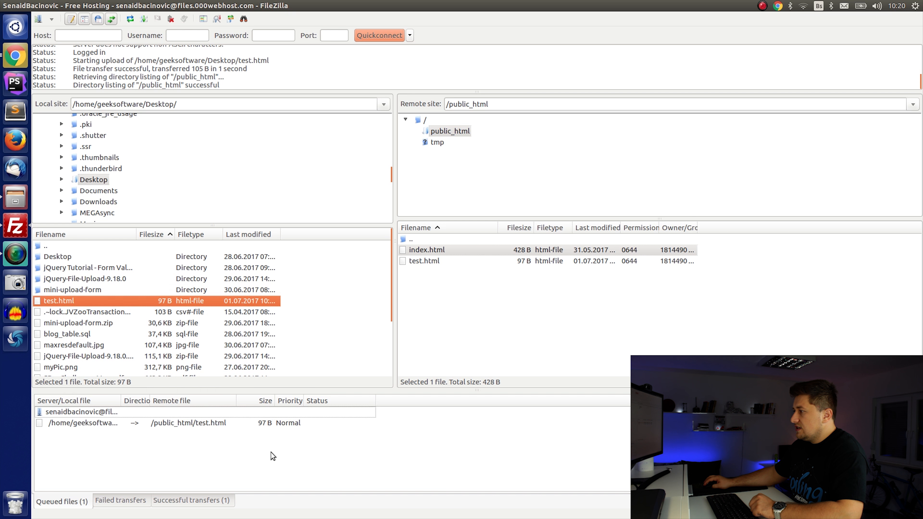
mouse_move(274, 398)
left_mouse_down()
mouse_move(327, 398)
mouse_move(276, 399)
left_mouse_up()
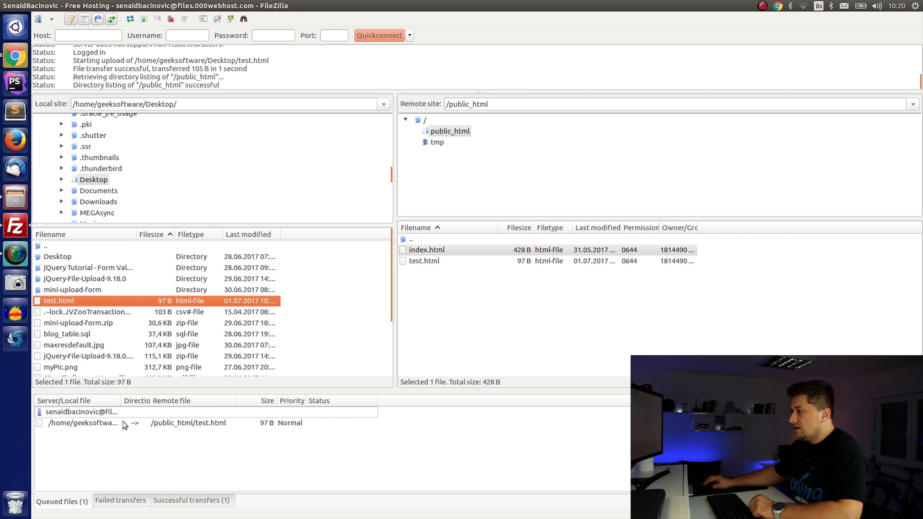
left_click(153, 424)
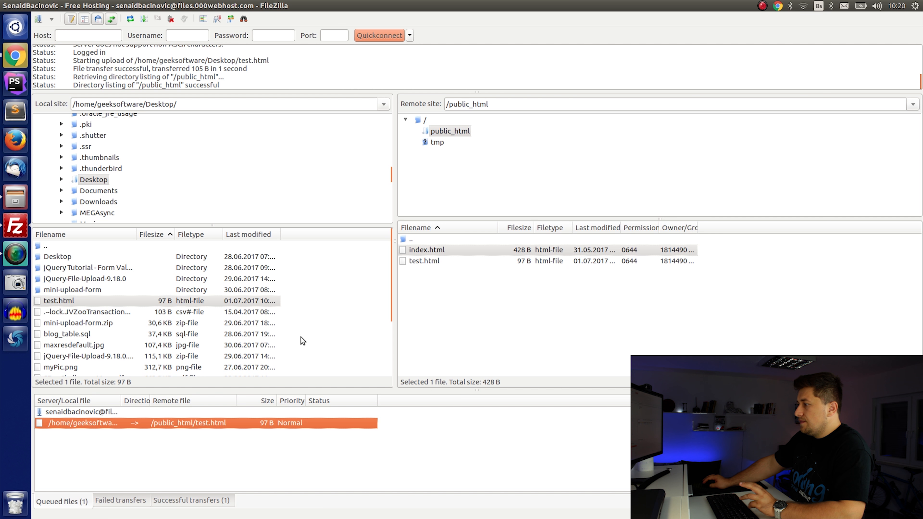
Remove the selected test.html entry from the transfer queue and clear the selections in the local and remote file lists
right_click(204, 425)
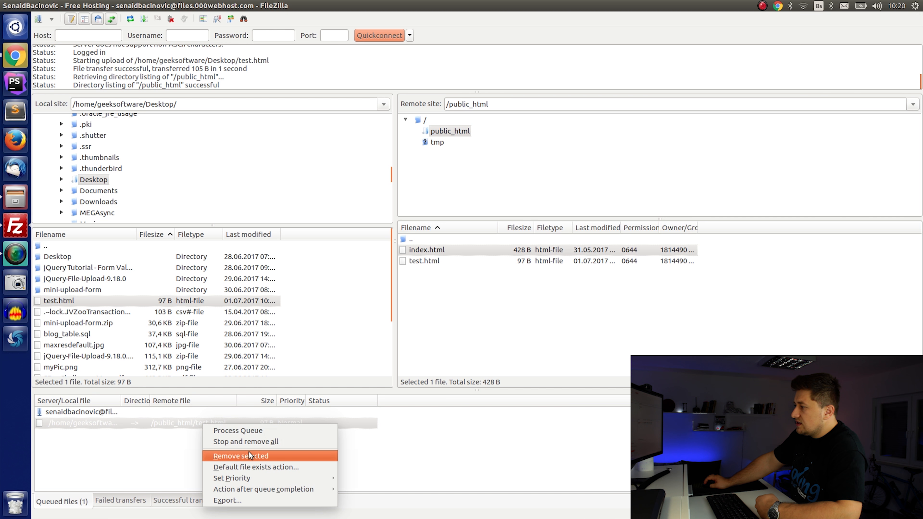
mouse_move(272, 482)
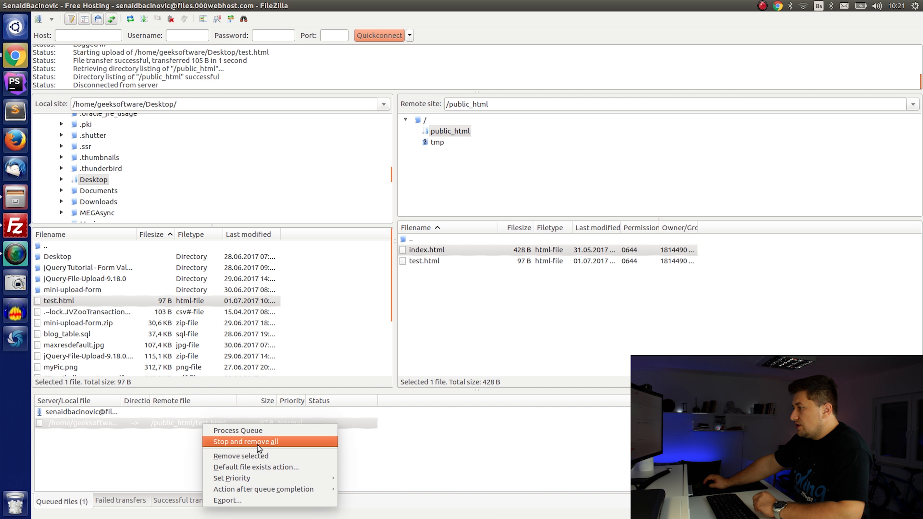
left_click(256, 455)
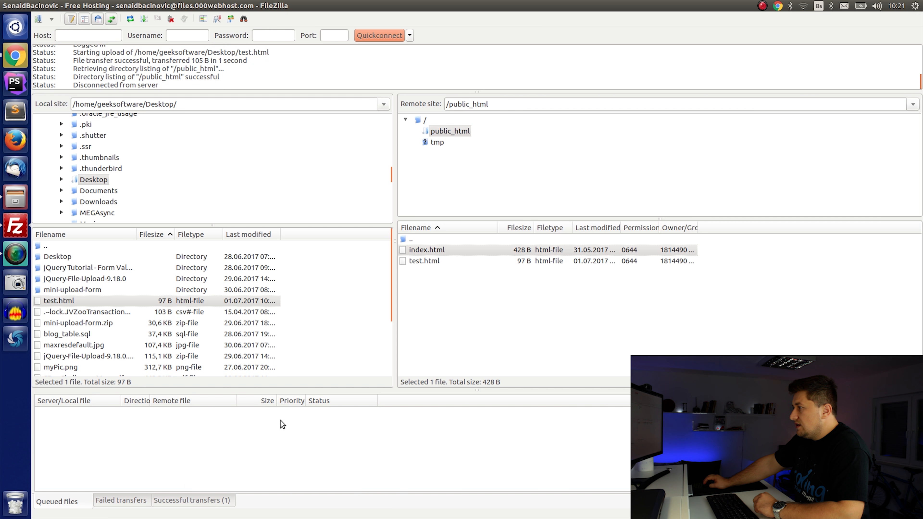
left_click(325, 323)
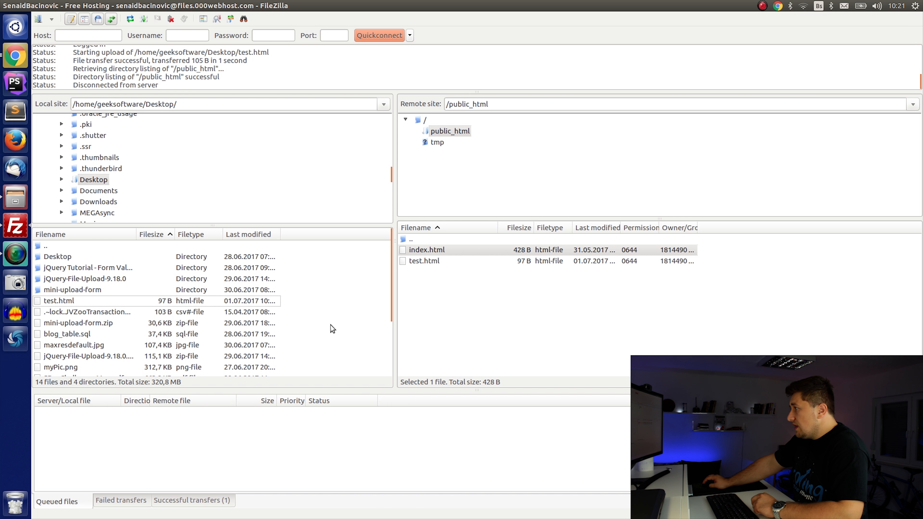
left_click(411, 313)
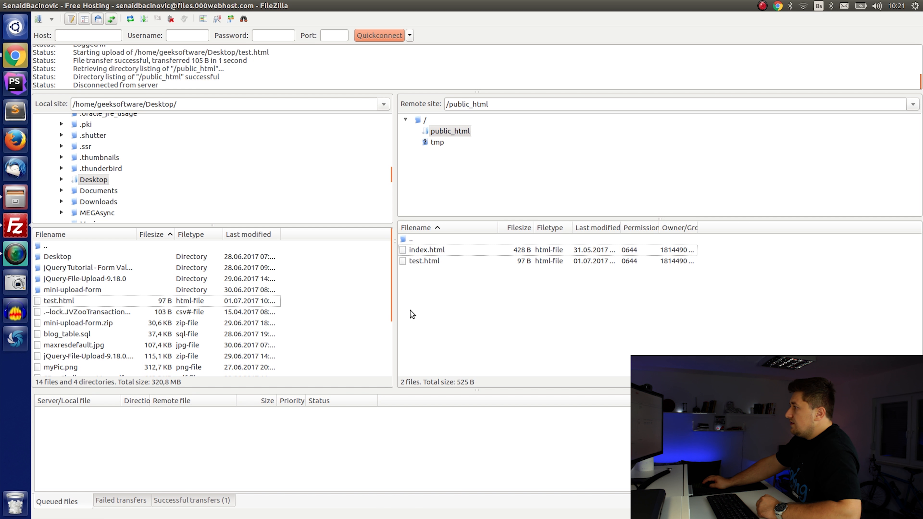
Upload test.html again, resolving the existing-file conflict with "Overwrite if different size or source newer" and "Always use this action" enabled
right_click(85, 300)
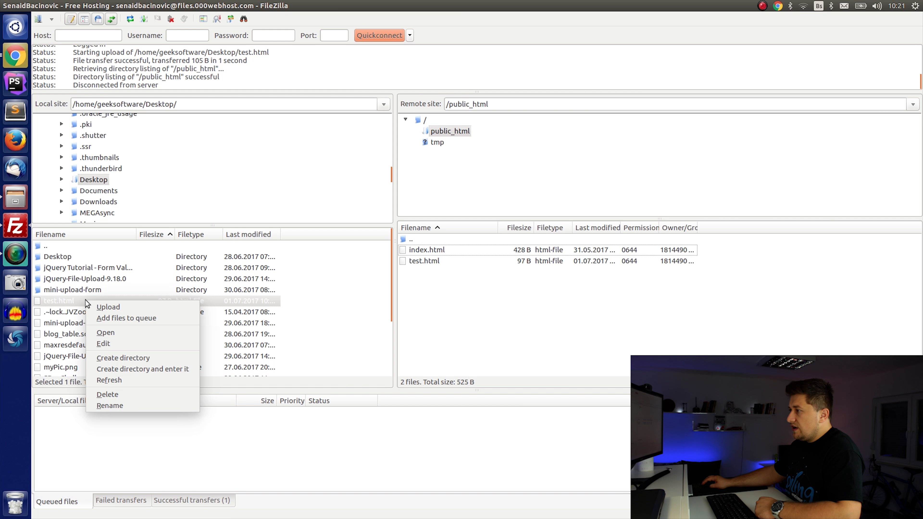
left_click(89, 305)
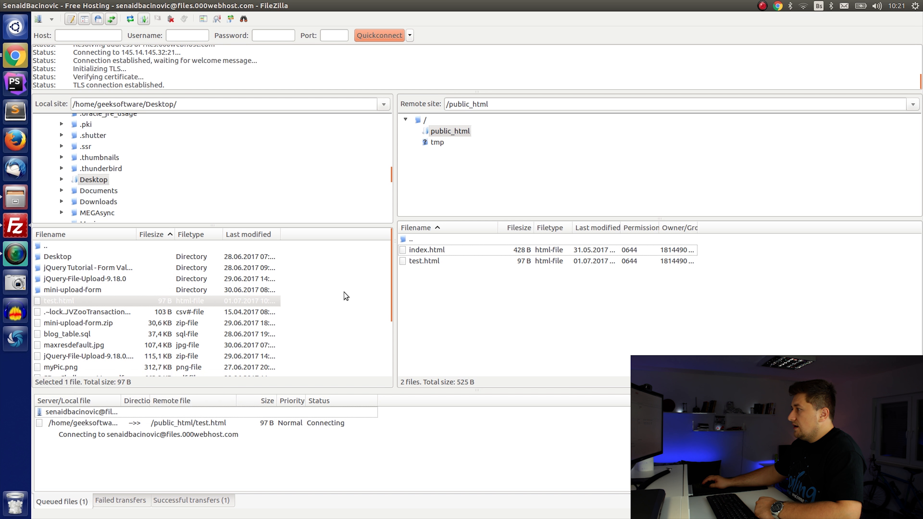
left_click_drag(529, 168, 268, 178)
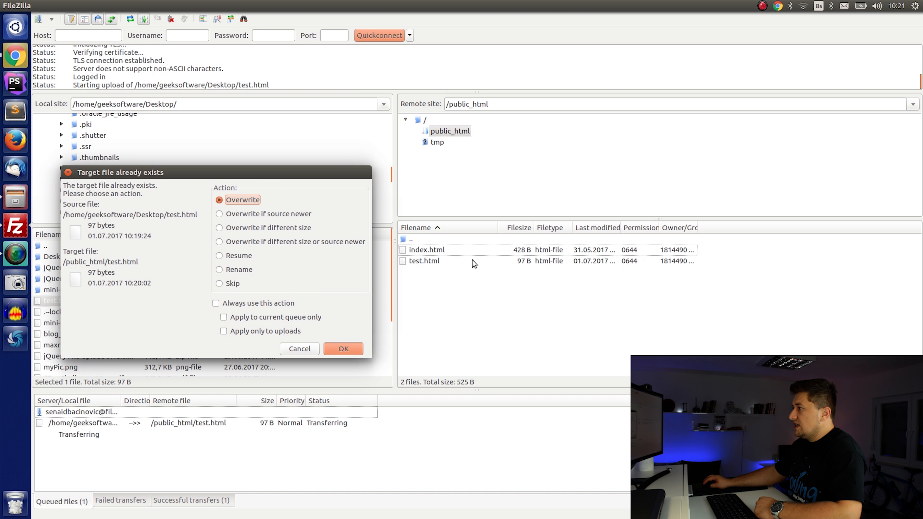
left_click_drag(308, 170, 366, 155)
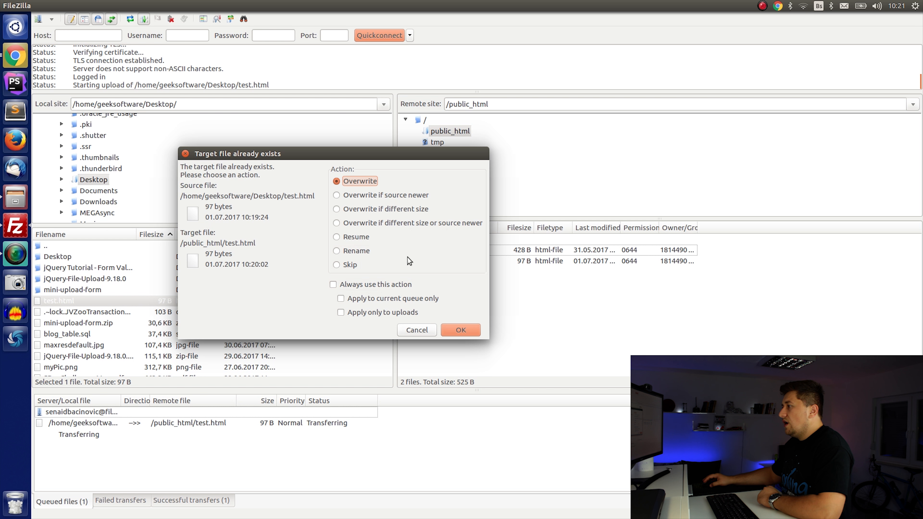
left_click(343, 224)
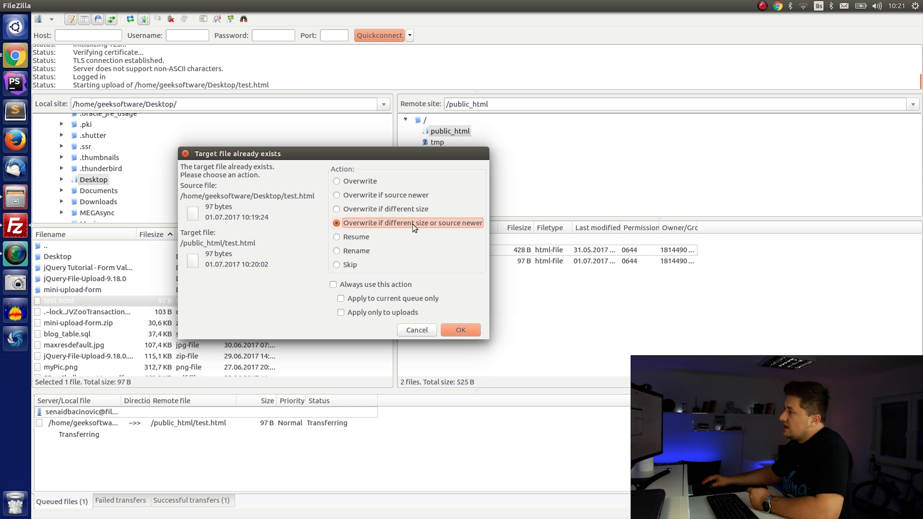
left_click(368, 287)
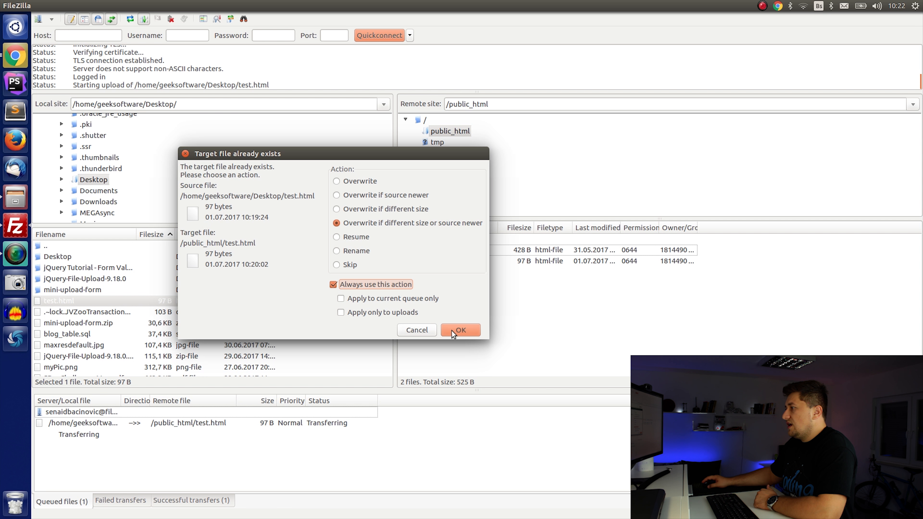
left_click(432, 331)
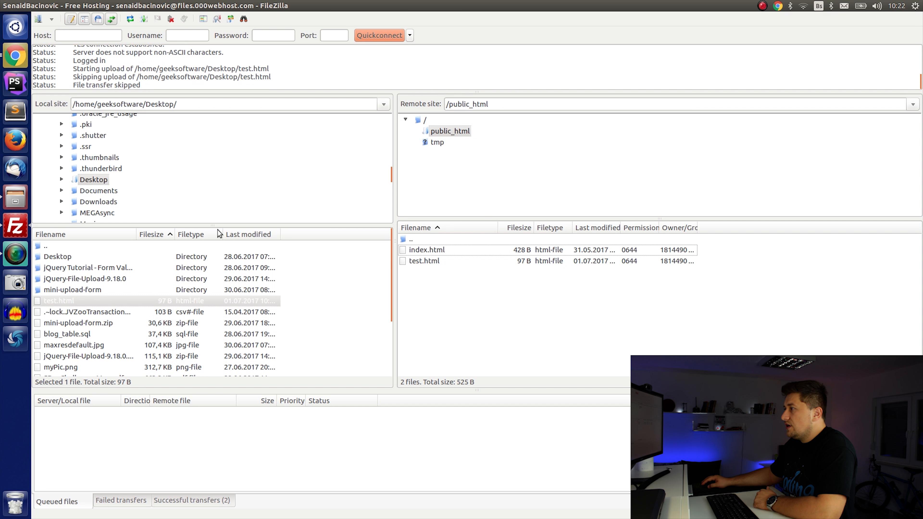
Set the default file exists action for uploads to "Overwrite file if size differs or source file is newer"
left_click(58, 5)
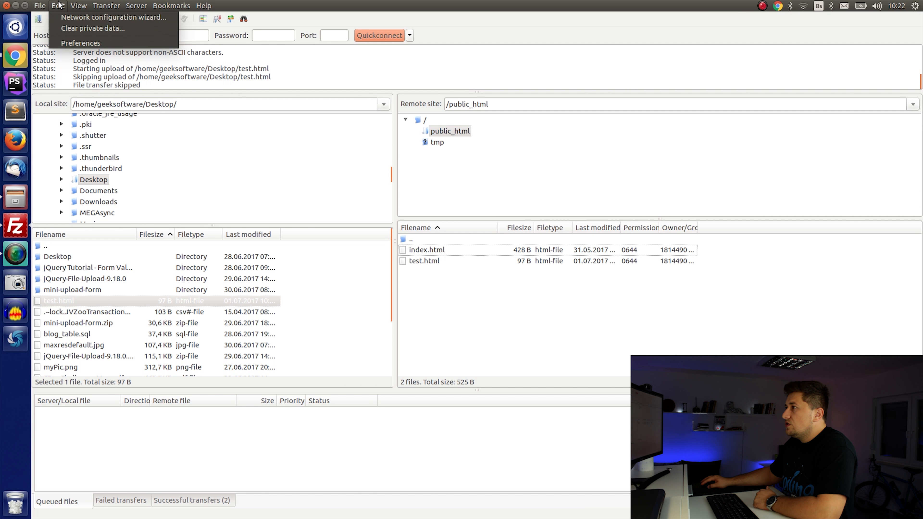
left_click(78, 43)
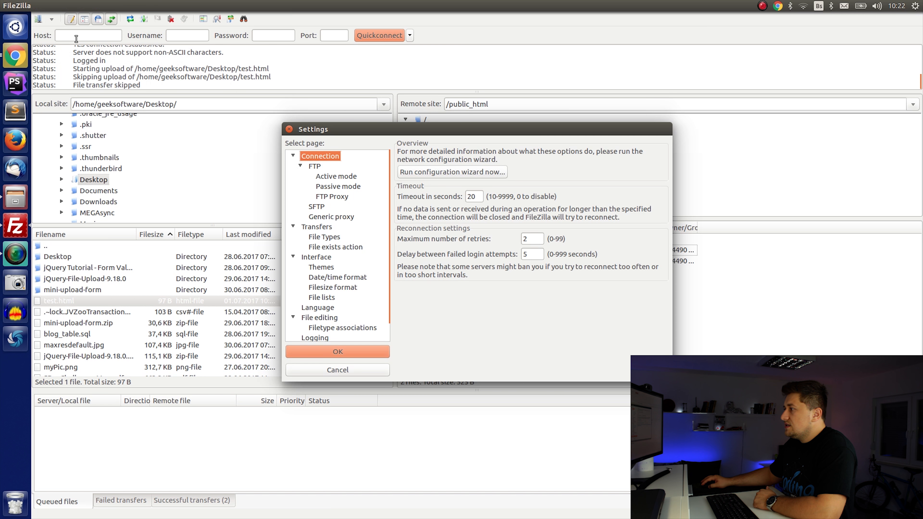
left_click(321, 226)
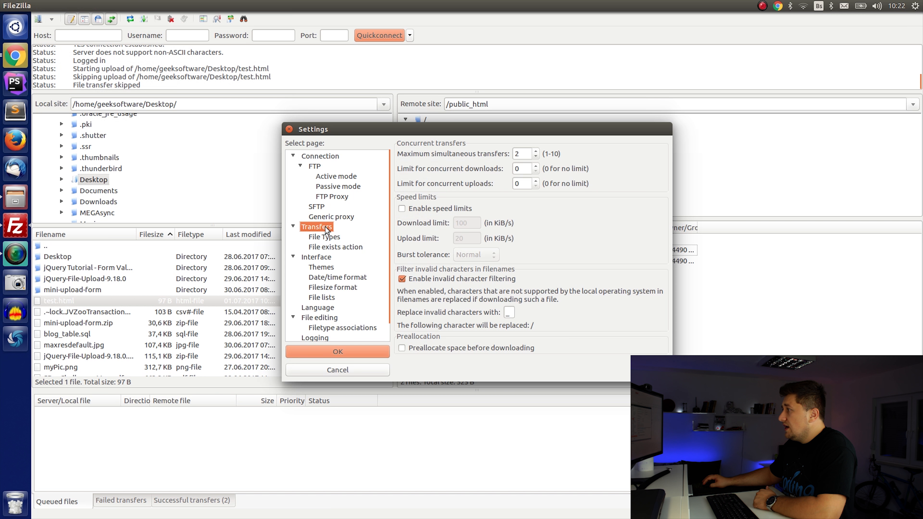
left_click(331, 238)
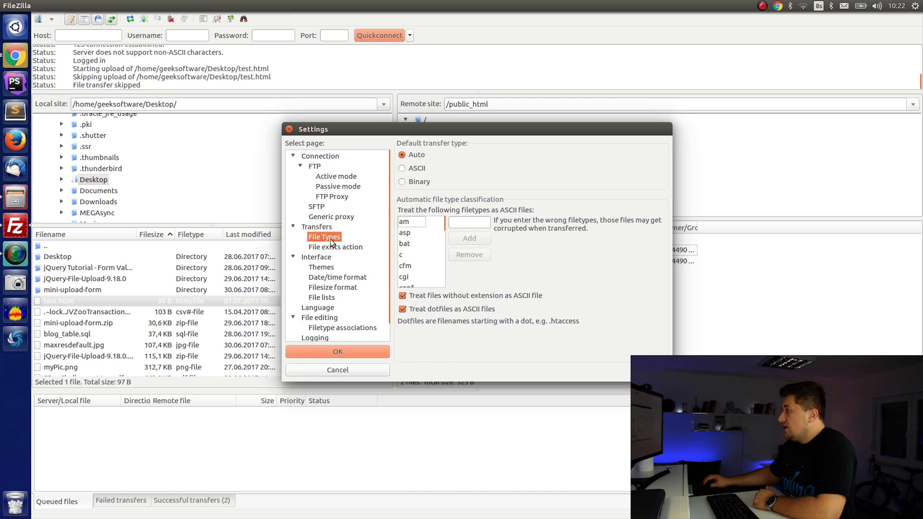
left_click(333, 248)
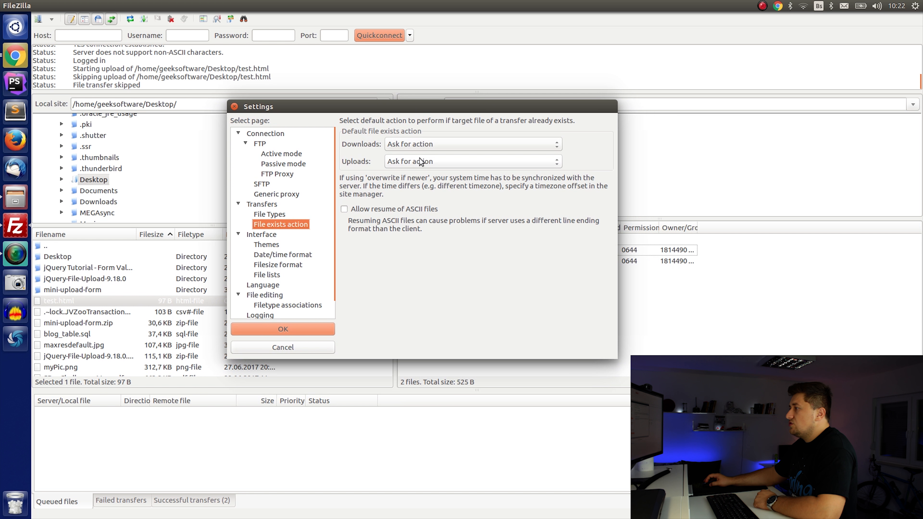
left_click(420, 161)
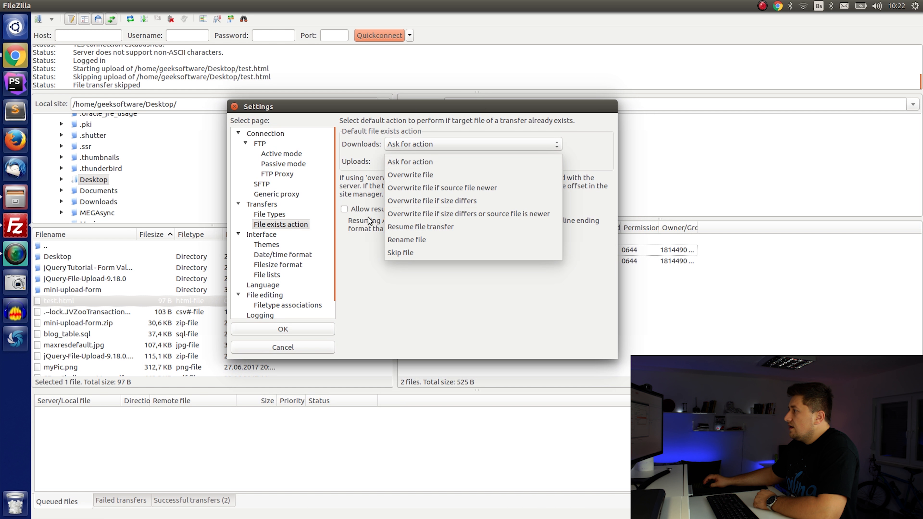
left_click(506, 218)
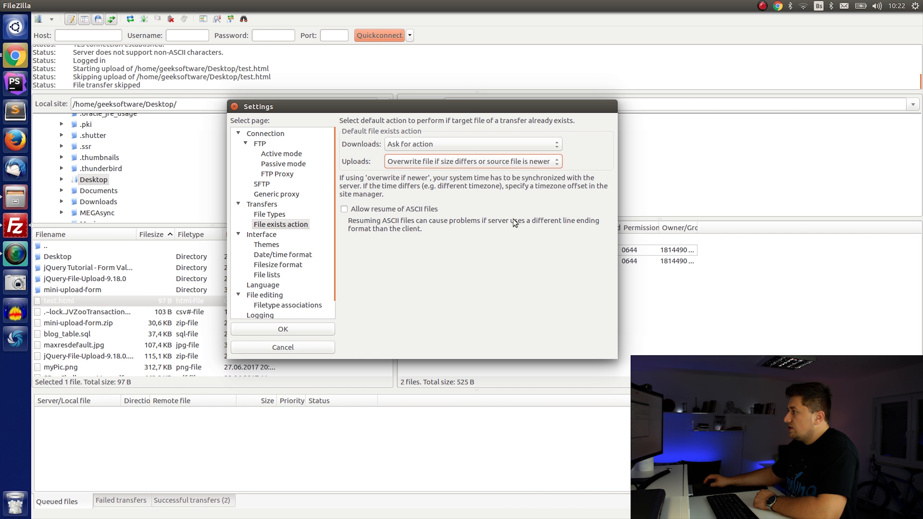
left_click(285, 326)
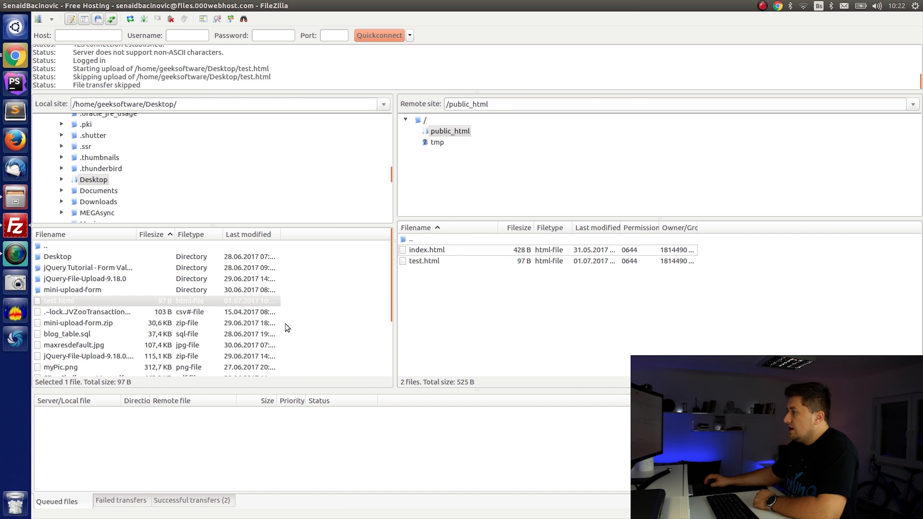
Upload the local test.html again, enlarge the message log and check its latest transfer entry
right_click(64, 305)
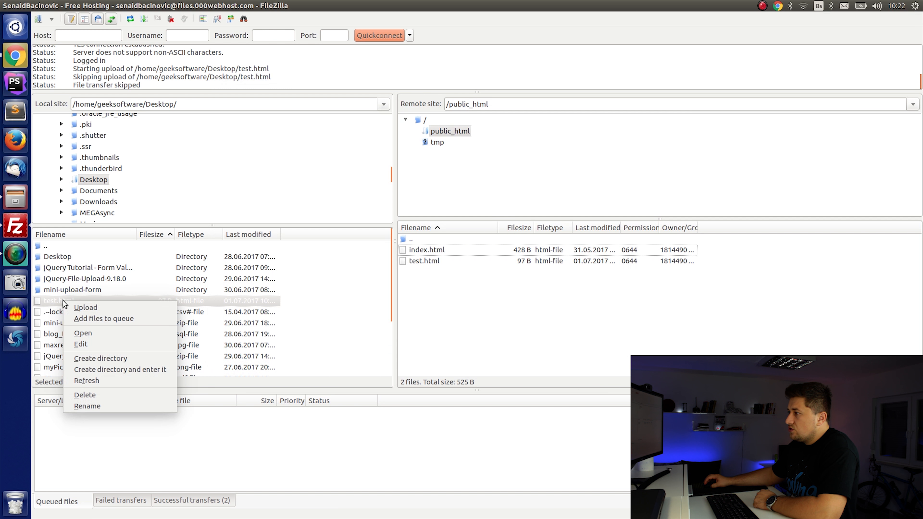
left_click(82, 304)
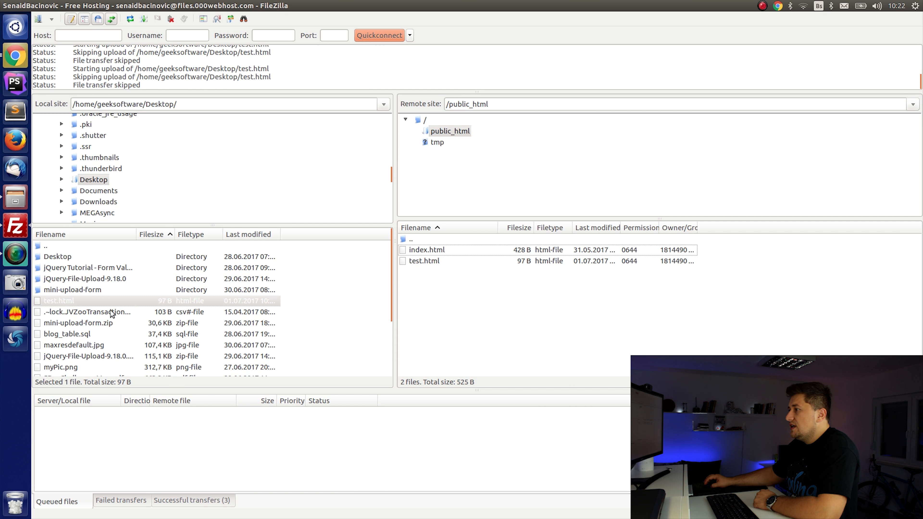
left_click_drag(193, 91, 70, 143)
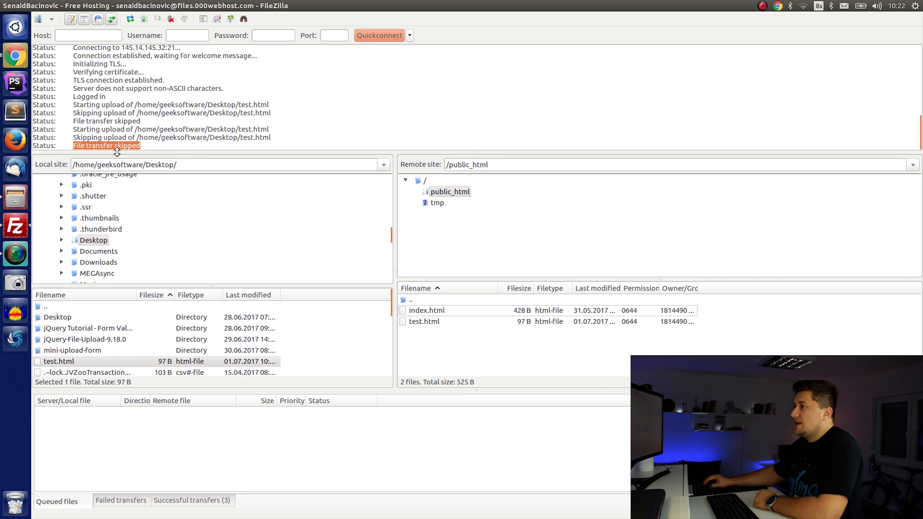
left_click(179, 146)
Open the Desktop's test.html in gedit, append "New version..." to the body text, then save and close the file
left_click(15, 197)
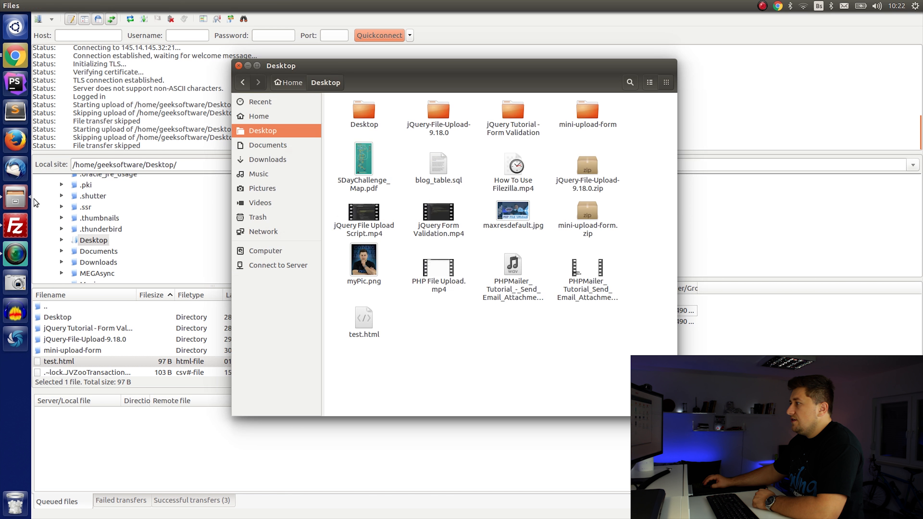
right_click(375, 334)
mouse_move(487, 352)
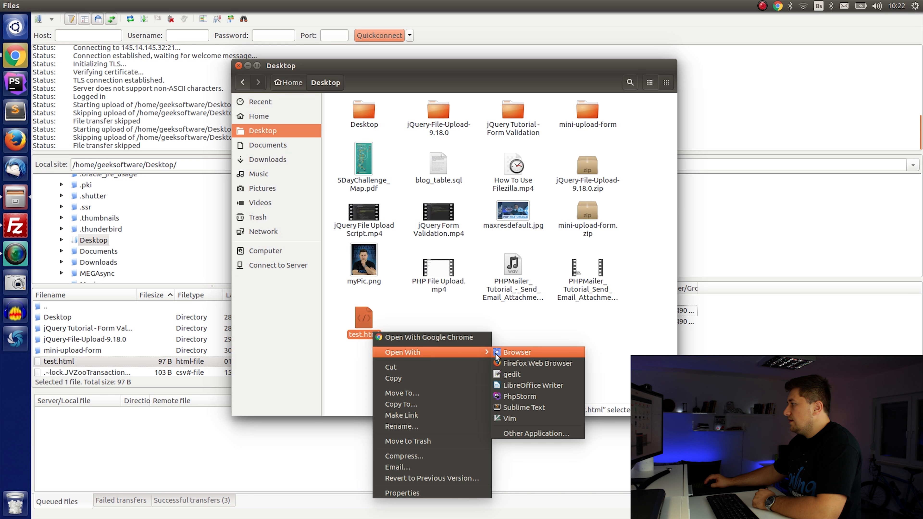
left_click(522, 377)
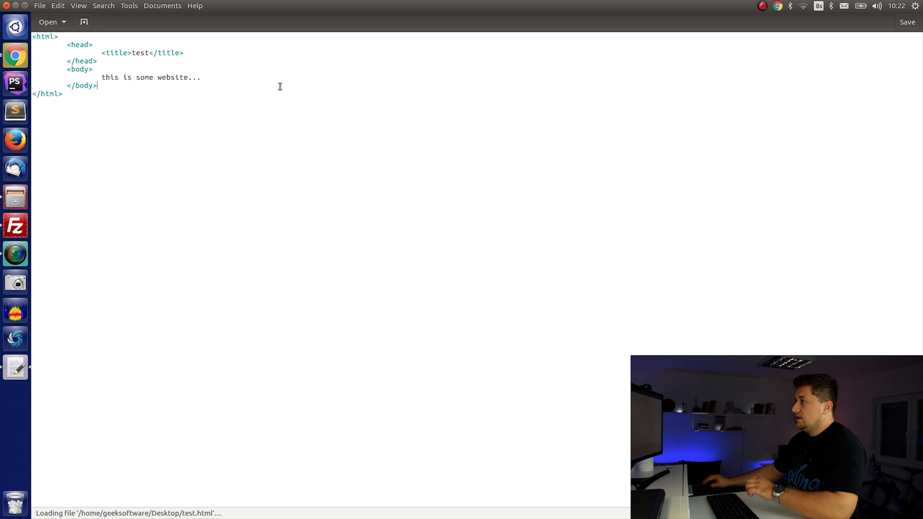
left_click(264, 77)
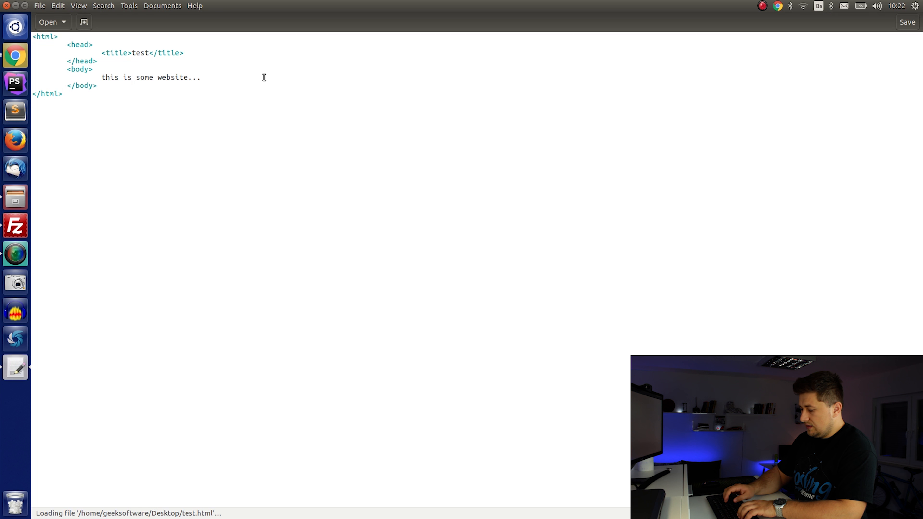
type("New version...")
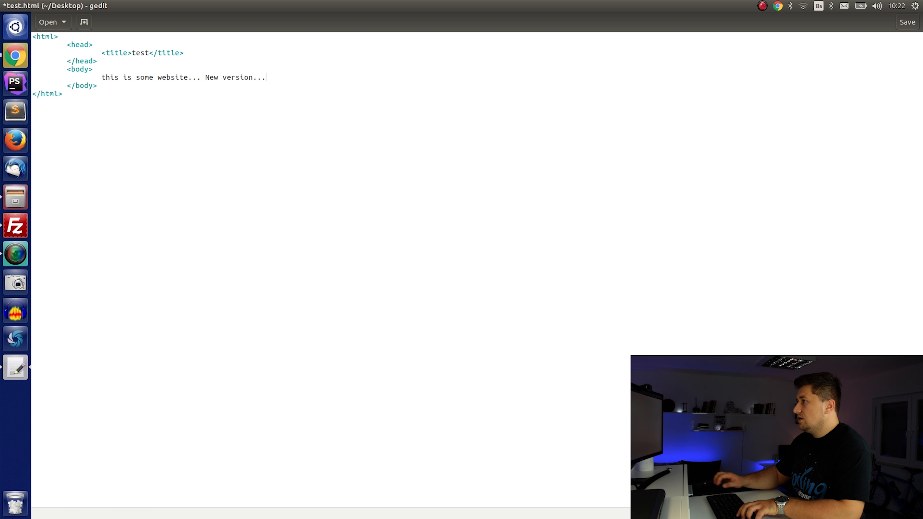
key("ctrl+s")
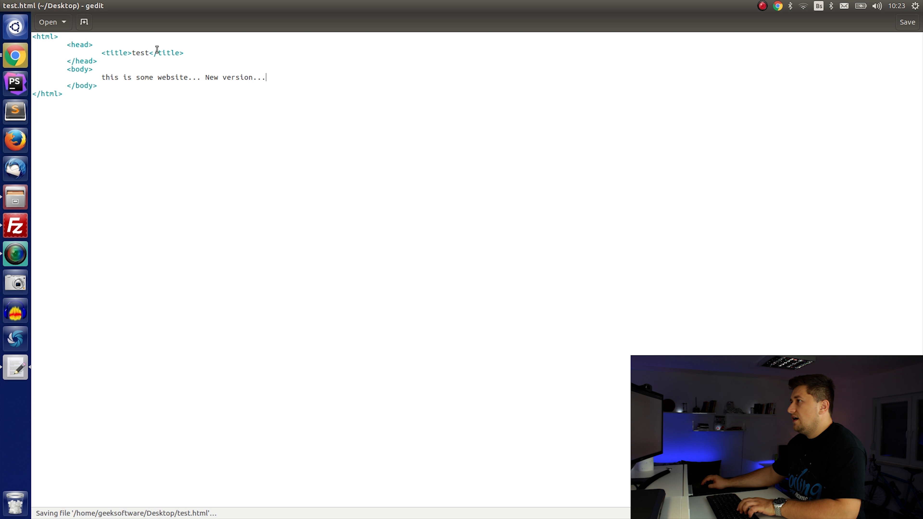
left_click(5, 4)
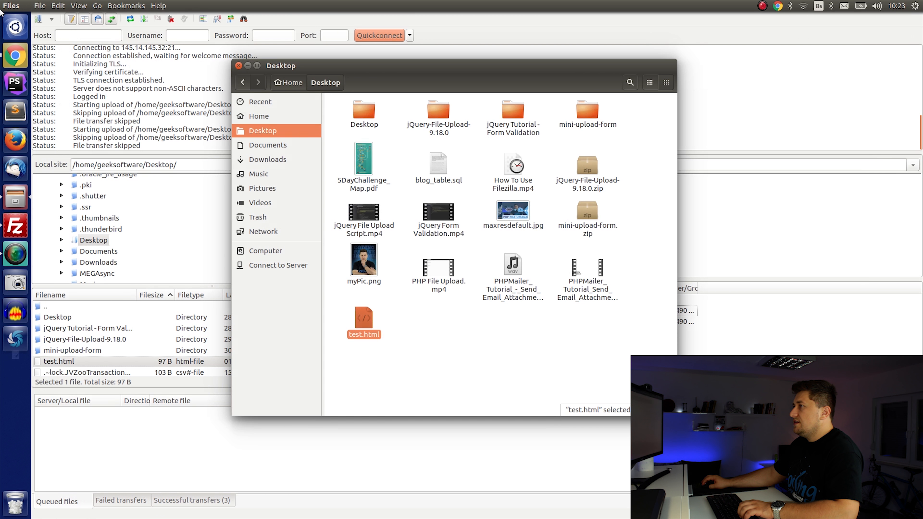
Return to FileZilla, upload the edited test.html to public_html and examine the transfer status and size in the message log
left_click(105, 381)
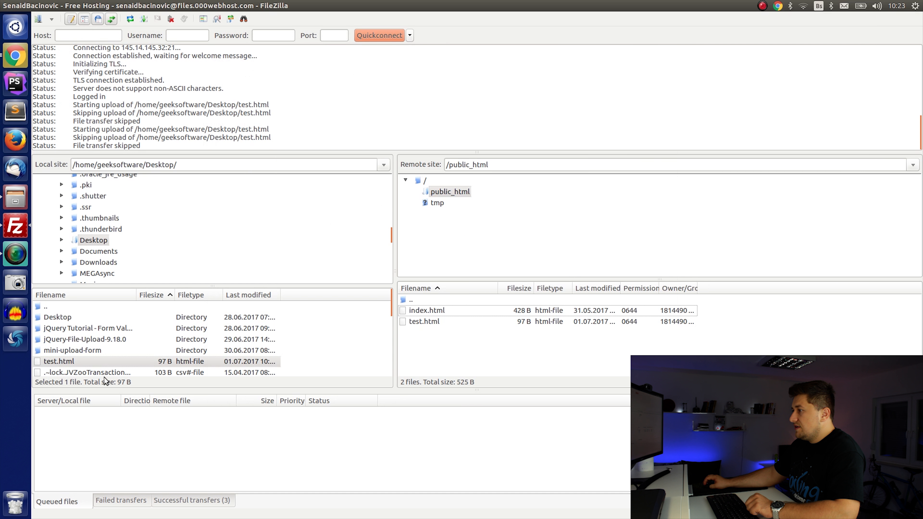
right_click(85, 364)
left_click(91, 368)
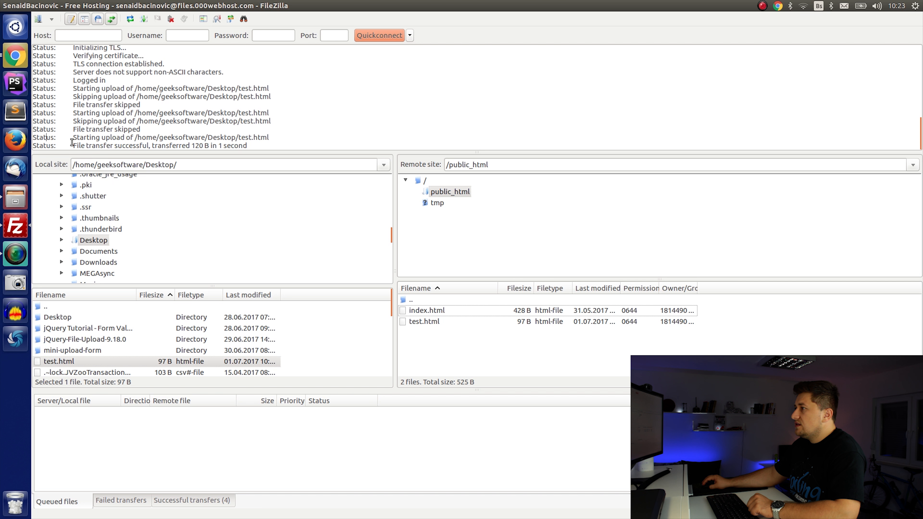
left_click_drag(72, 138, 174, 145)
left_click(176, 145)
triple_click(76, 146)
left_click(152, 145)
left_click_drag(190, 145, 206, 146)
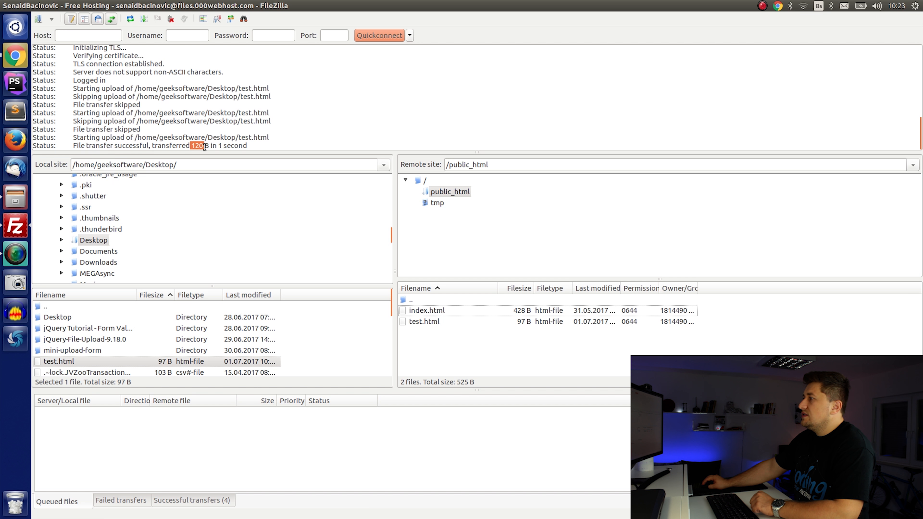
left_click(205, 147)
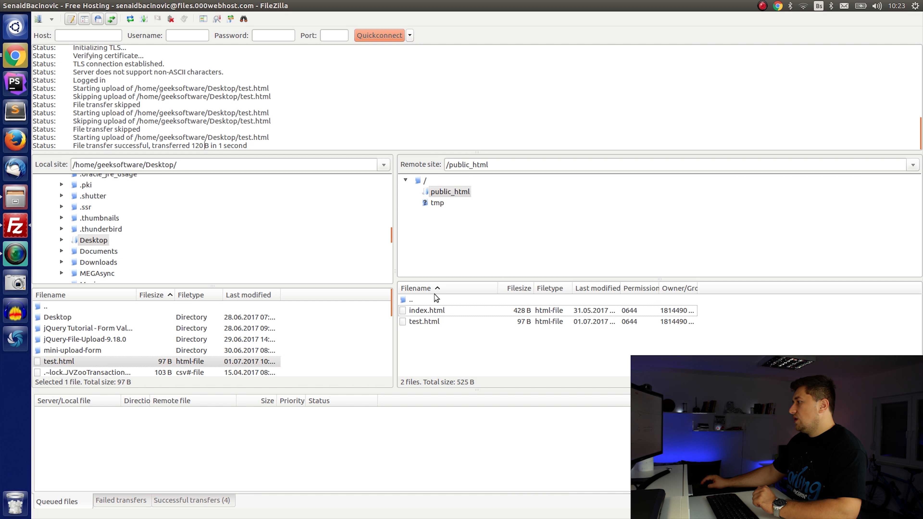
Enlarge the local file list and download index.html from the remote public_html folder to the local Desktop
left_click_drag(354, 285, 353, 260)
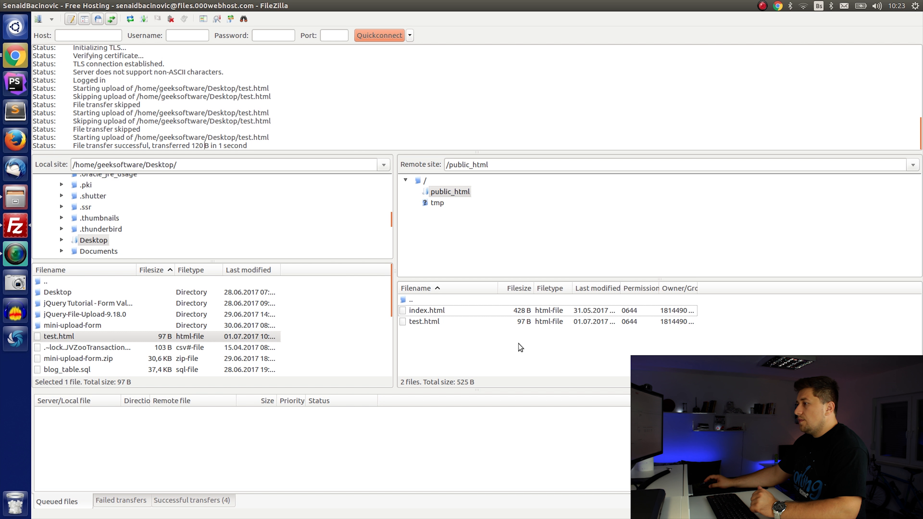
left_click(325, 340)
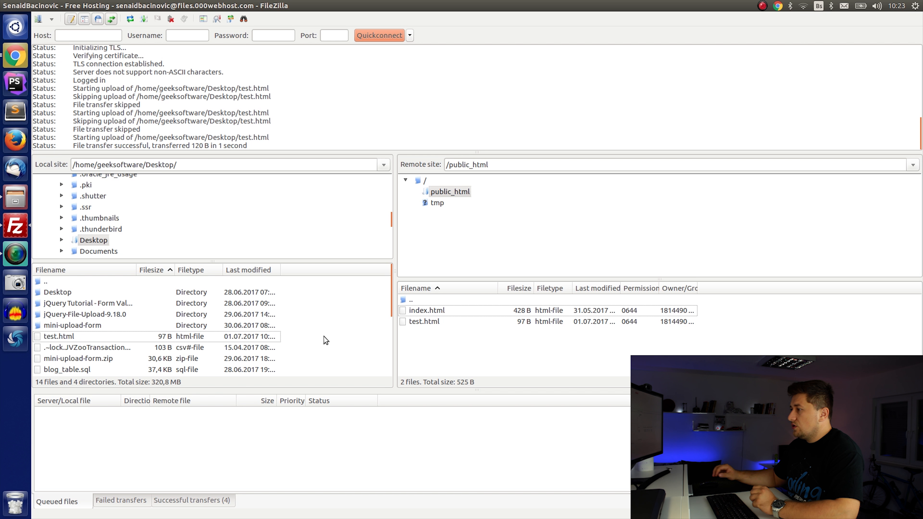
scroll(327, 336, "down", 4)
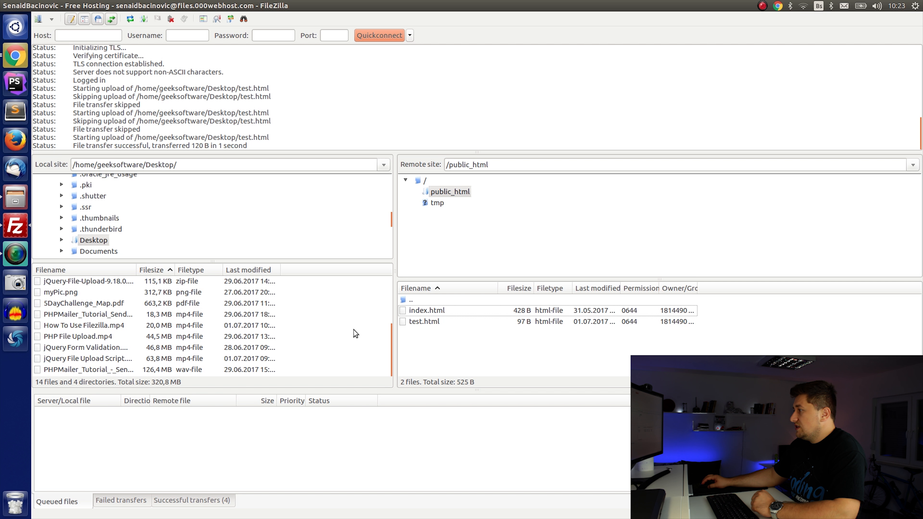
left_click(445, 311)
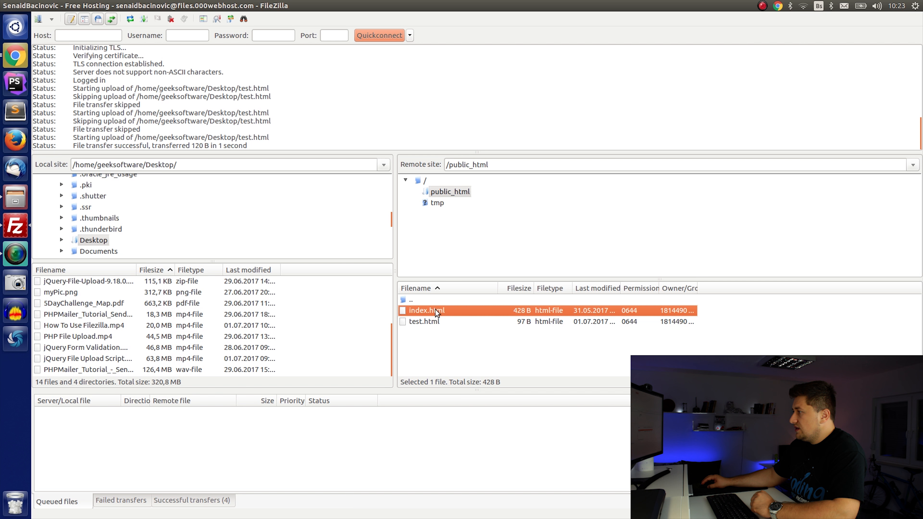
right_click(438, 312)
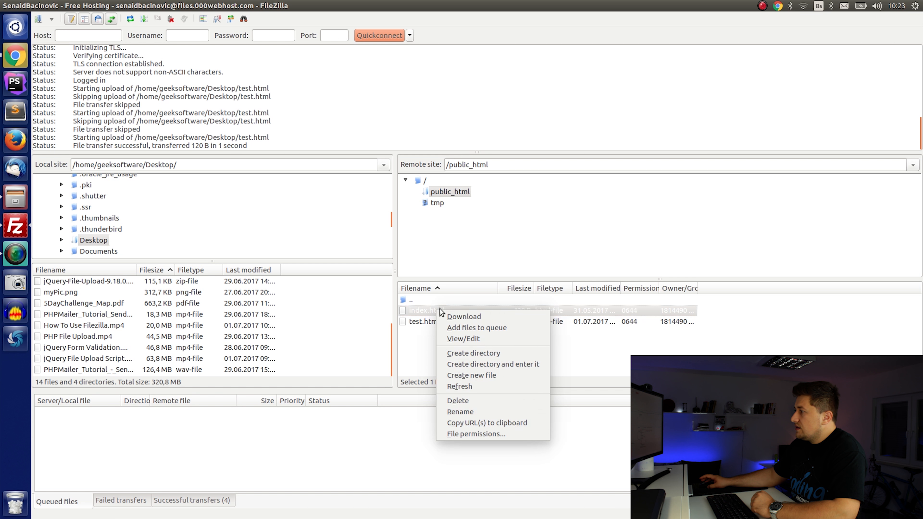
left_click(449, 318)
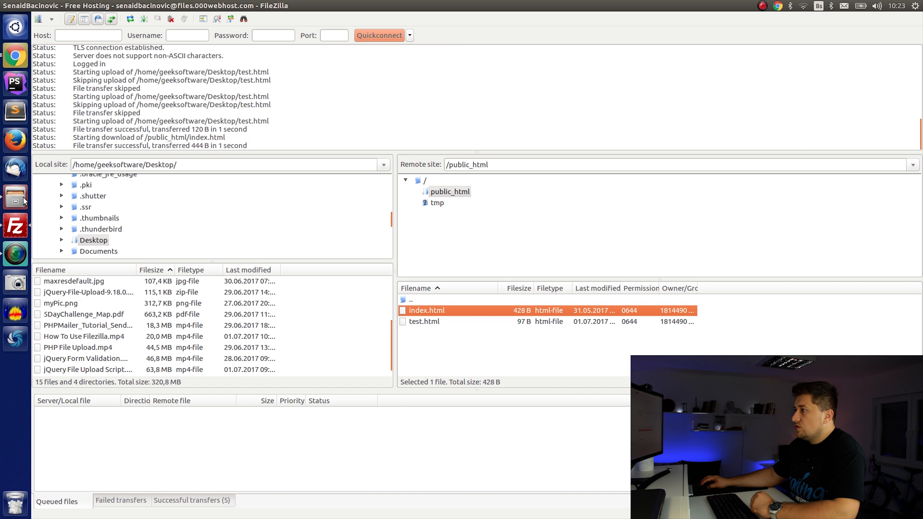
Switch to the file manager and open the downloaded index.html from the Desktop in gedit
left_click(15, 198)
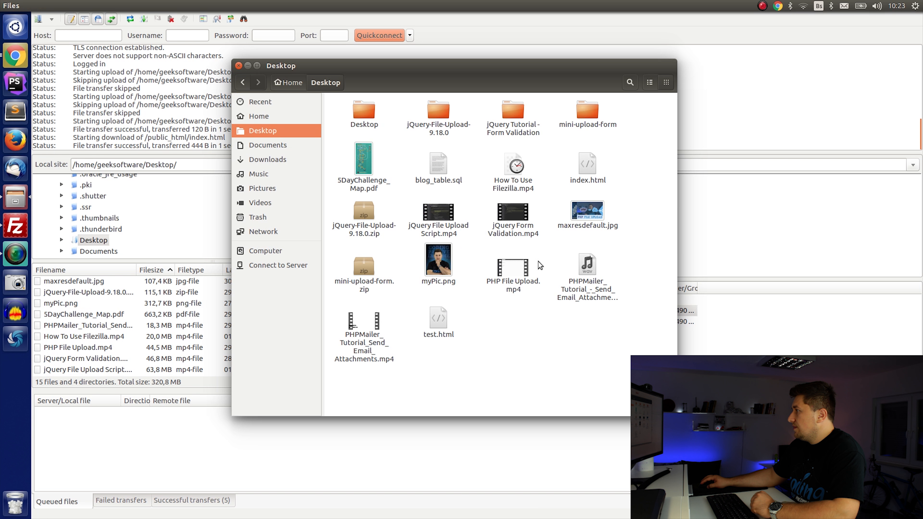
right_click(586, 163)
mouse_move(705, 182)
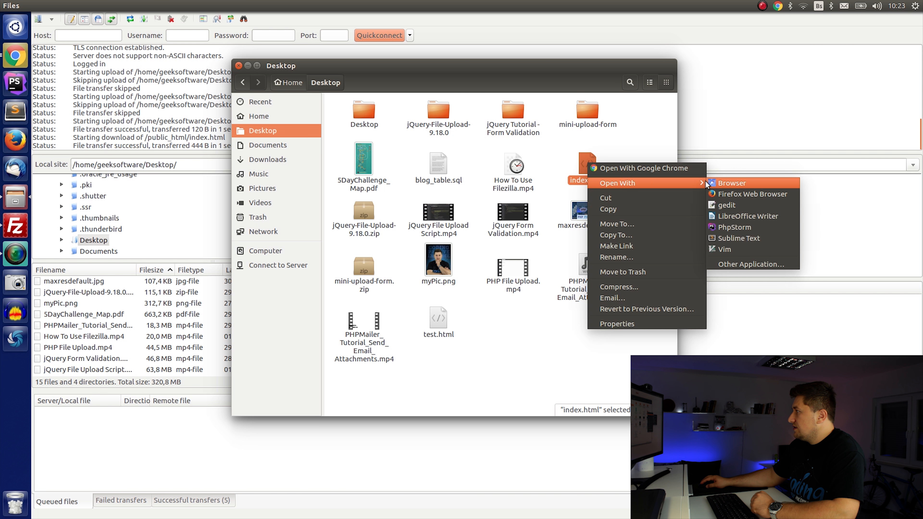
left_click(731, 202)
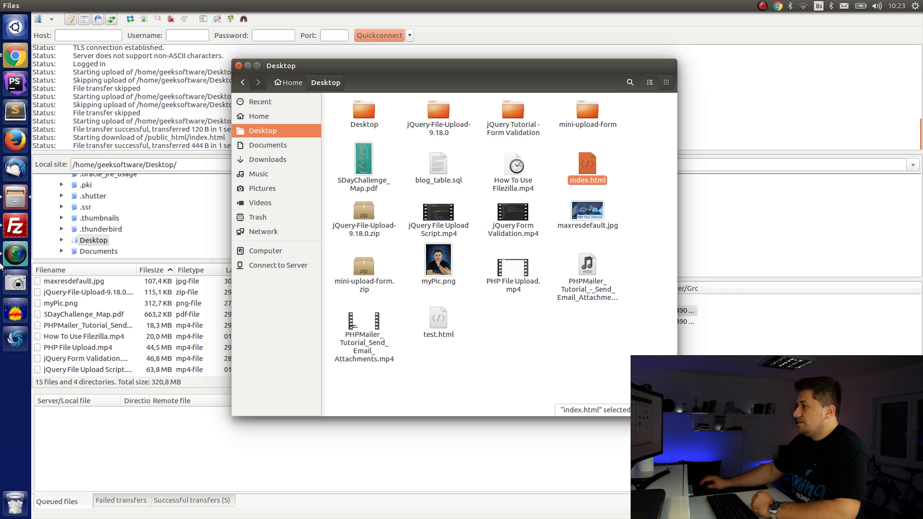
right_click(575, 181)
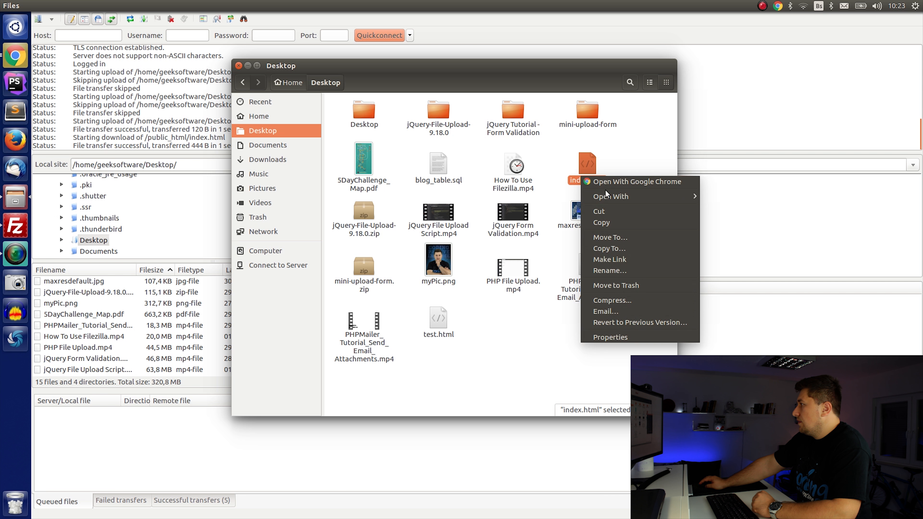
mouse_move(694, 196)
left_click(712, 221)
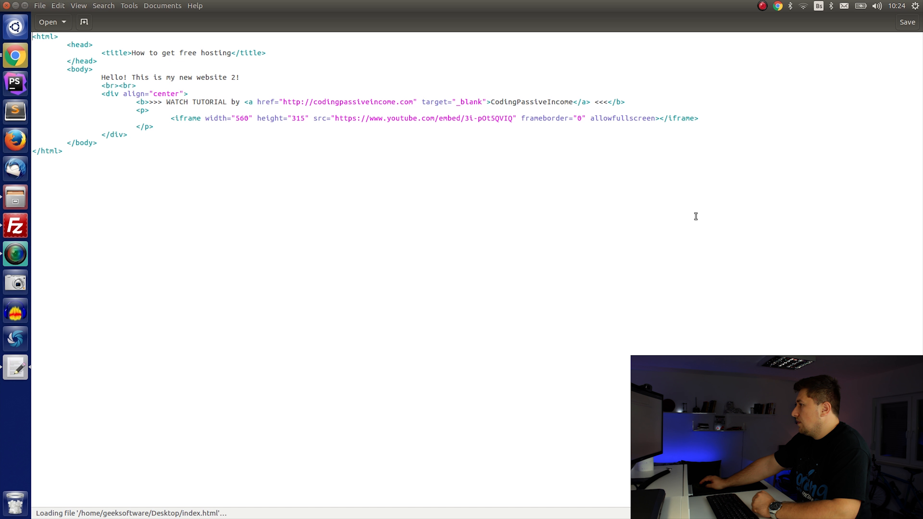
Look over the HTML code of index.html, close it, and return to FileZilla with the remote file selection cleared
left_click_drag(147, 143, 33, 35)
left_click(232, 146)
left_click(2, 4)
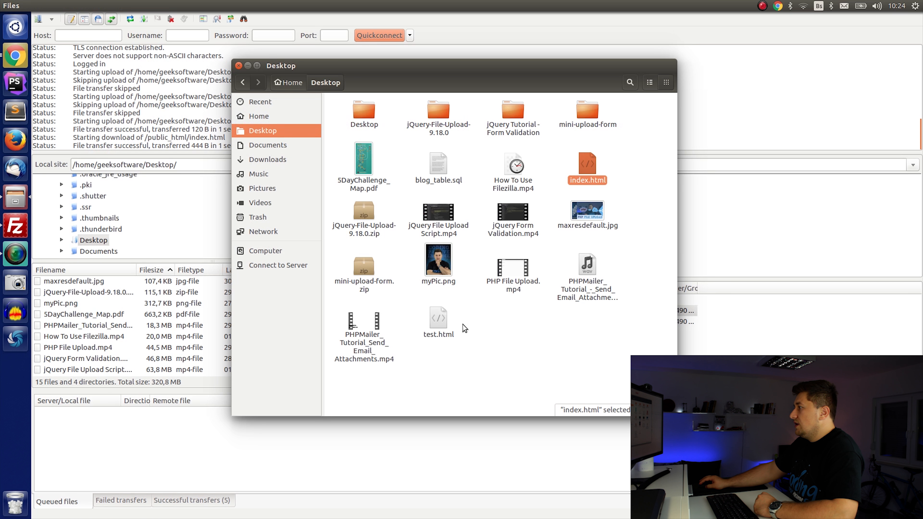
left_click(186, 440)
left_click(468, 336)
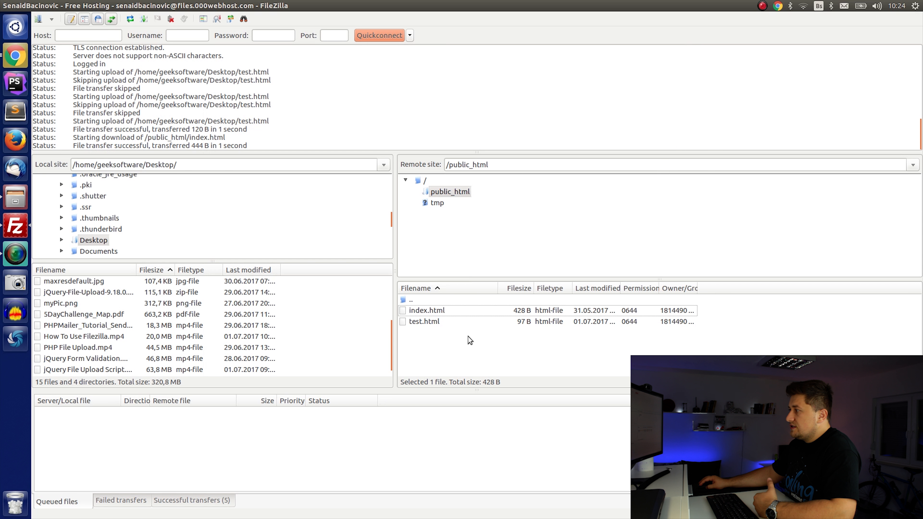
right_click(427, 308)
left_click(435, 314)
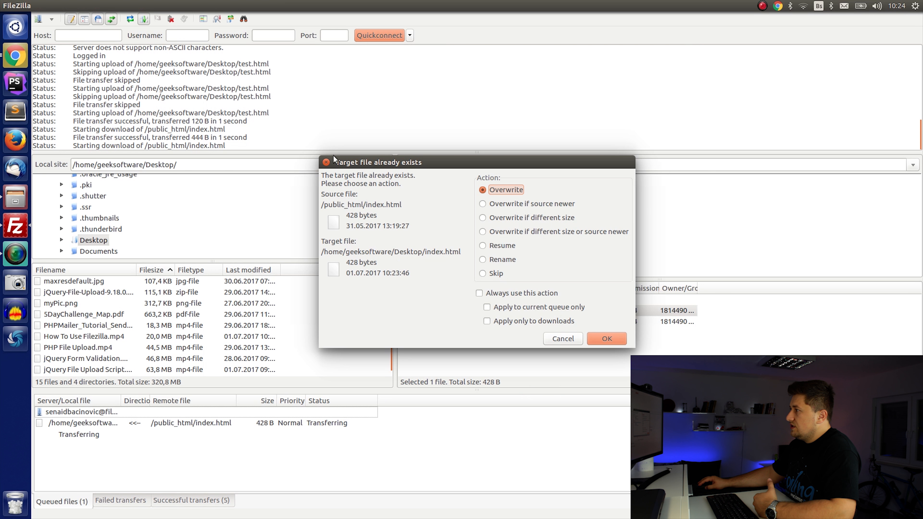
left_click(326, 163)
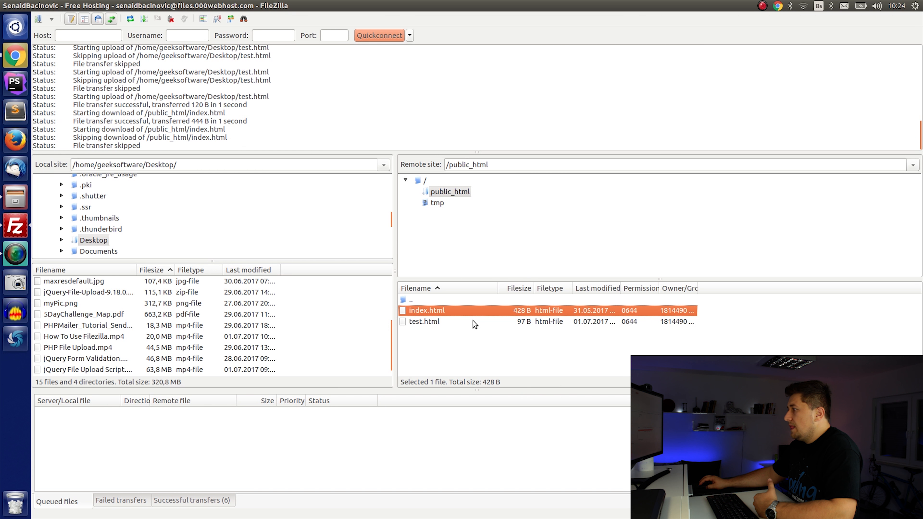
left_click(502, 341)
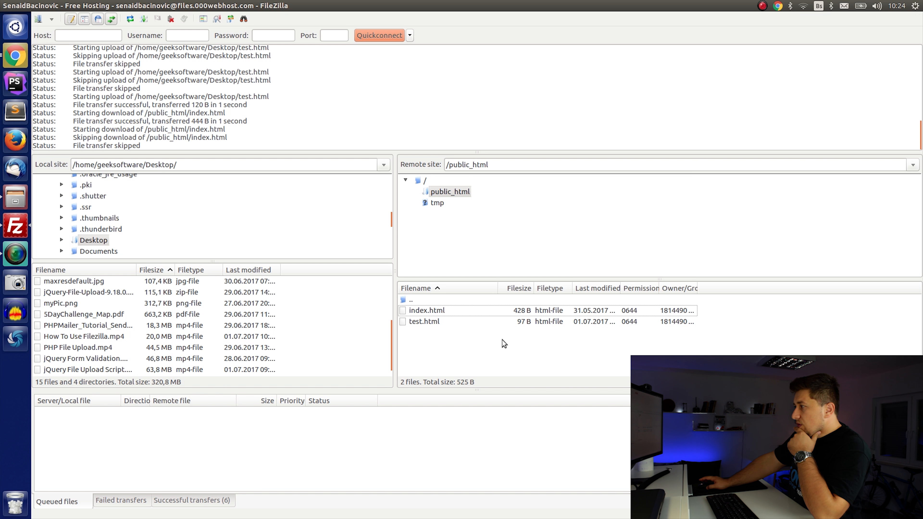
Open the remote test.html from public_html for viewing and editing in Sublime Text, and maximize the editor window
right_click(423, 321)
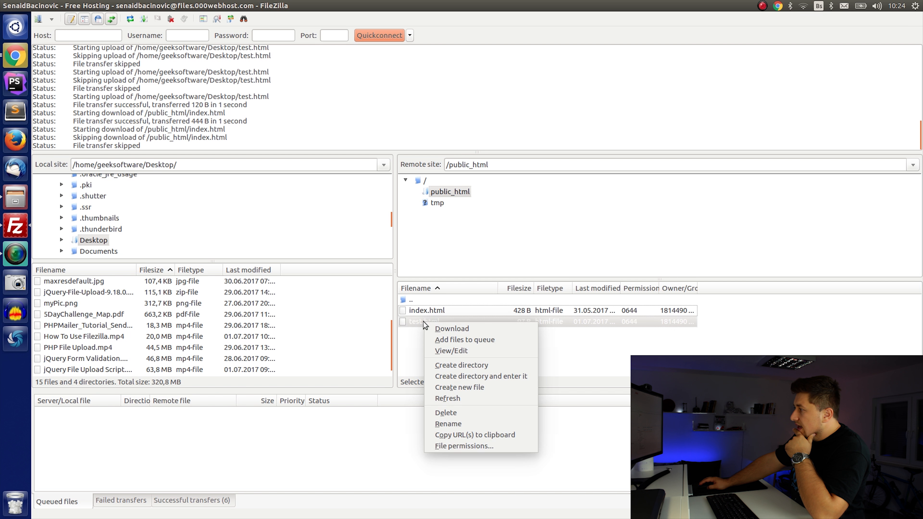
left_click(454, 350)
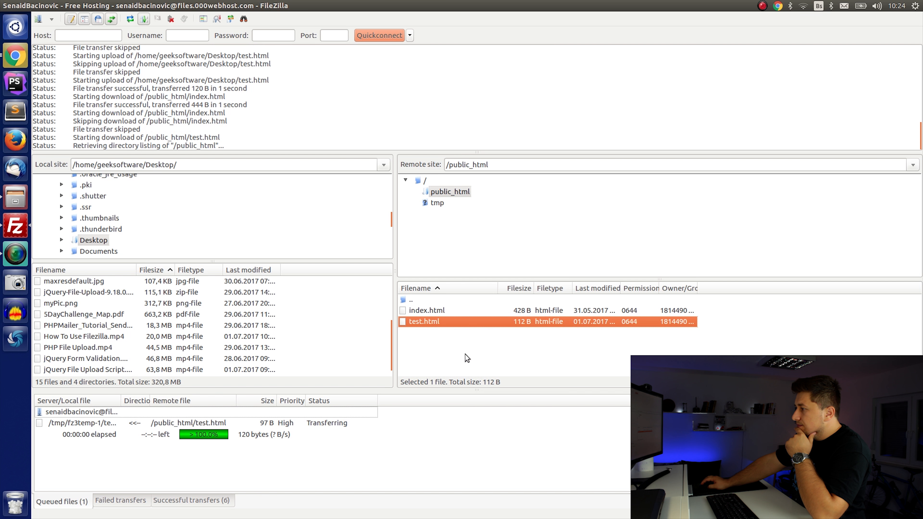
left_click_drag(762, 288, 427, 238)
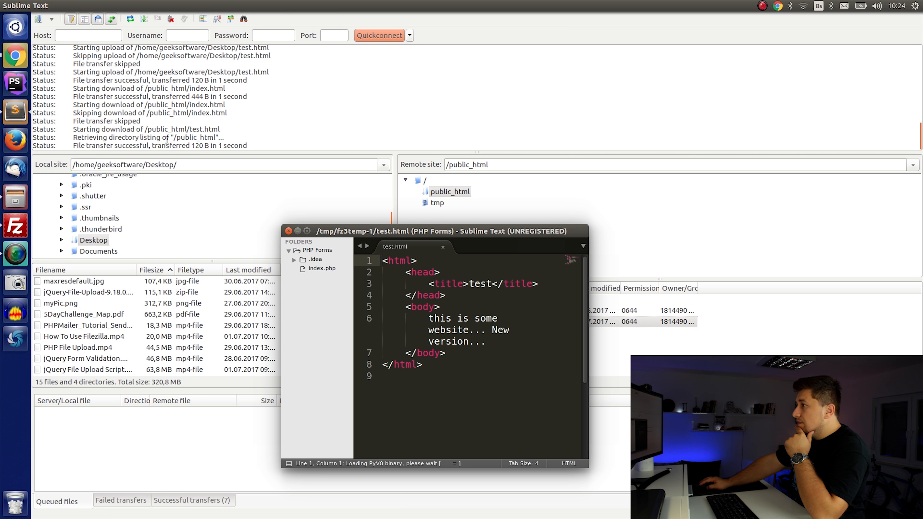
double_click(473, 232)
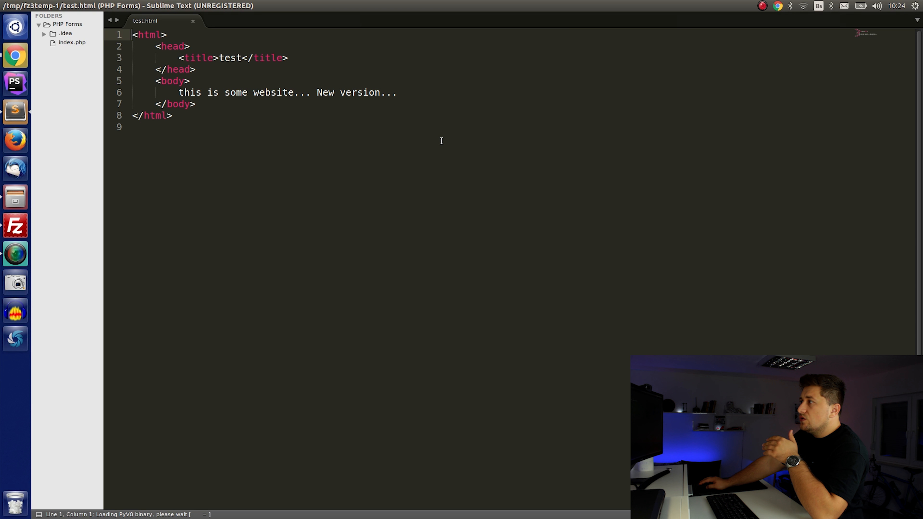
Add "New version again..." at the end of the body text on line 6 of test.html and save the file
left_click(414, 125)
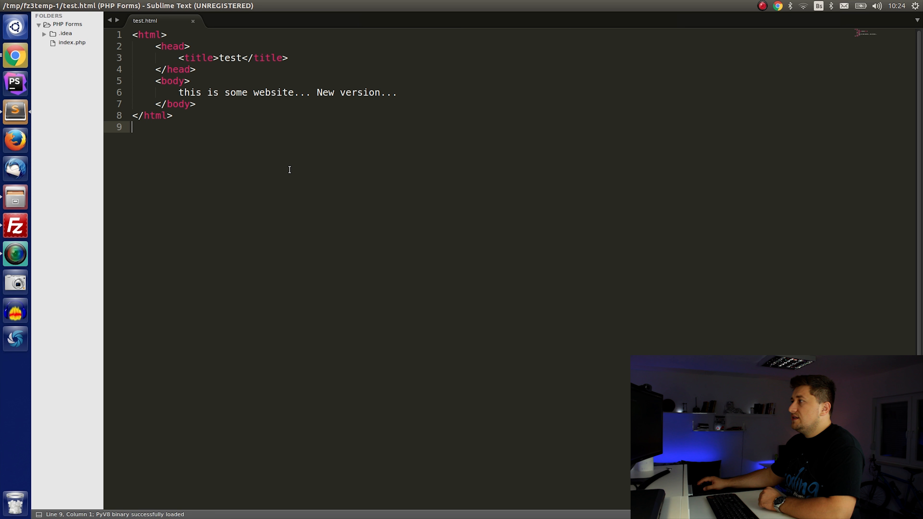
left_click(400, 95)
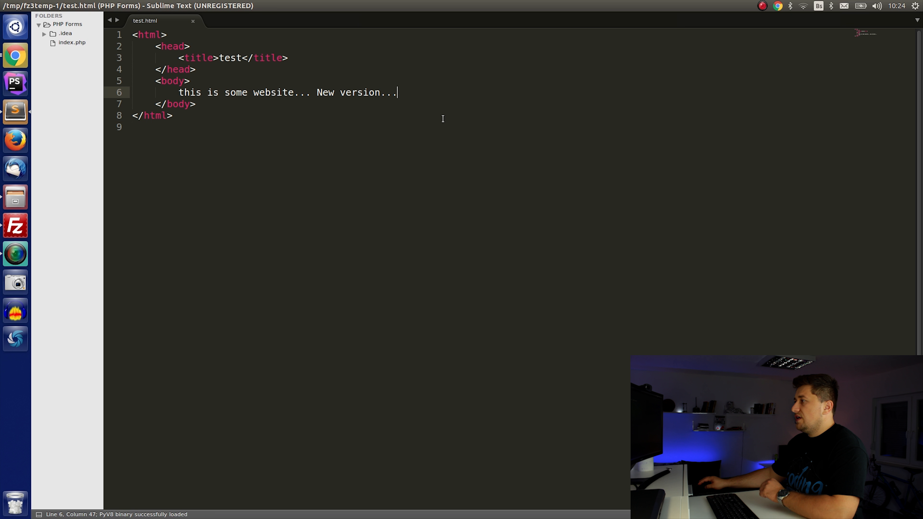
type("New version again...")
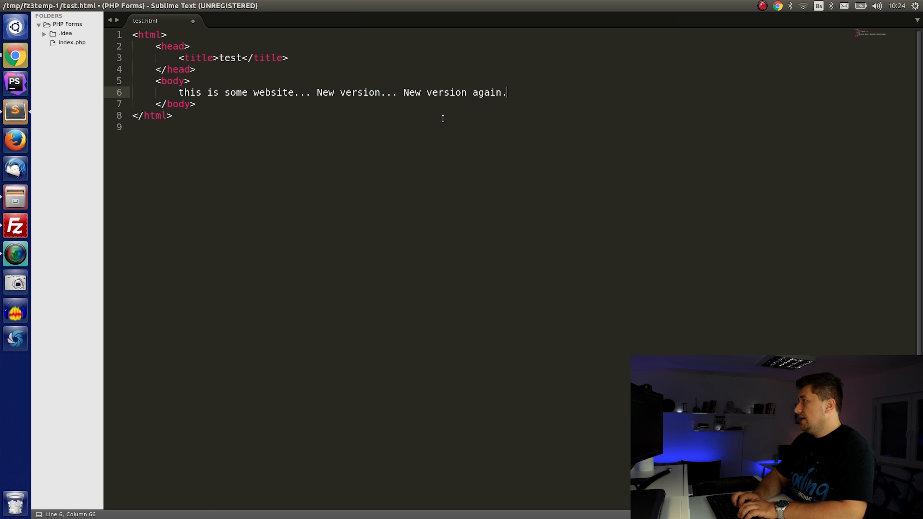
key("ctrl+s")
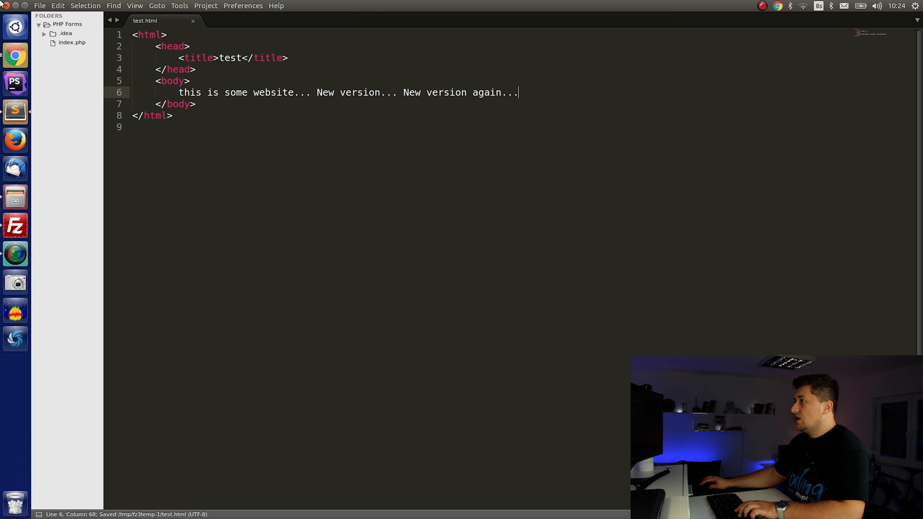
Close the editor and upload the changed test.html back to the server, with finish editing and delete local file enabled
left_click(1, 1)
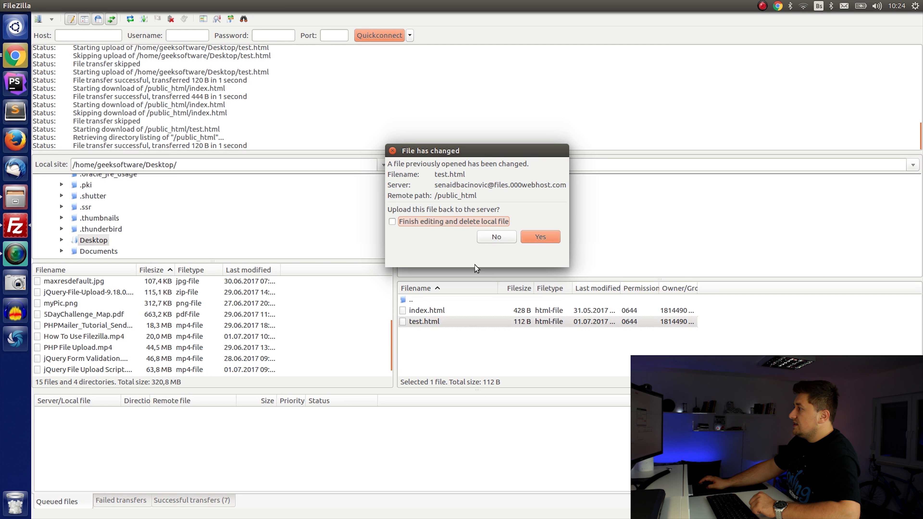
left_click(438, 222)
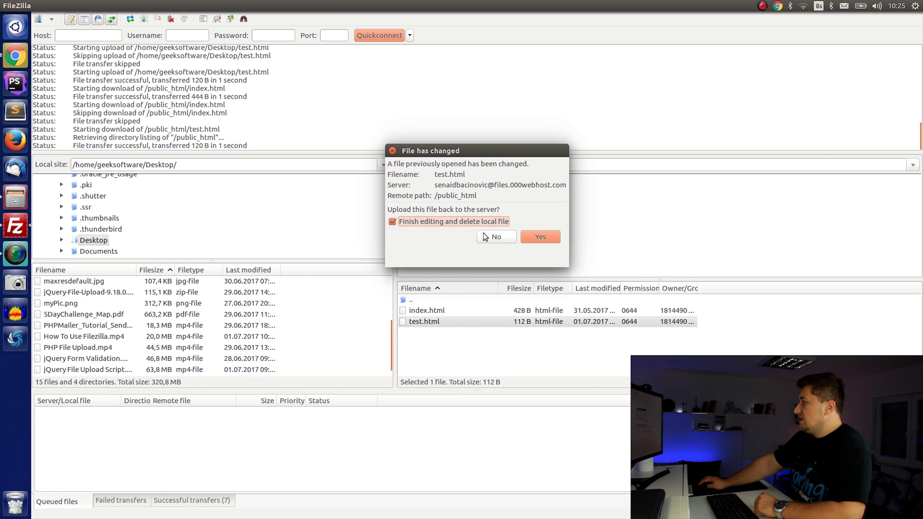
left_click(541, 238)
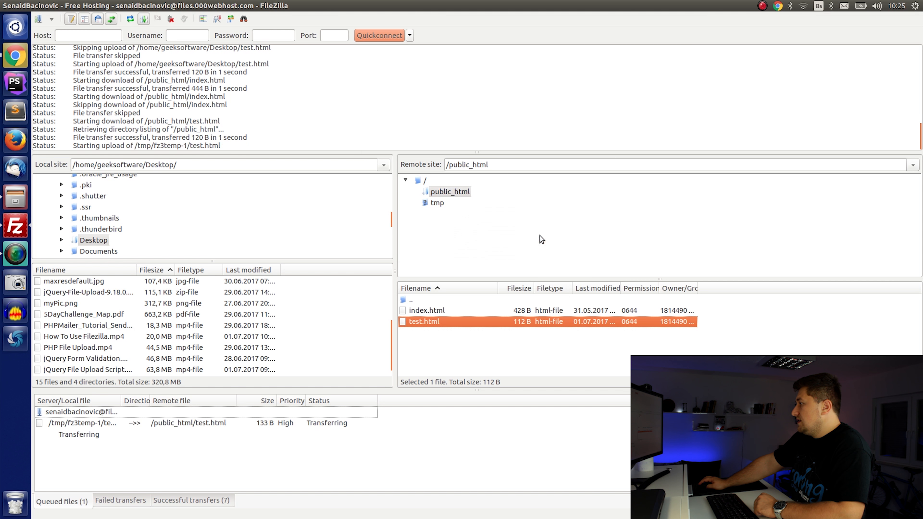
Switch to Chrome, reload the test.html page and check its body text
key("alt+Tab")
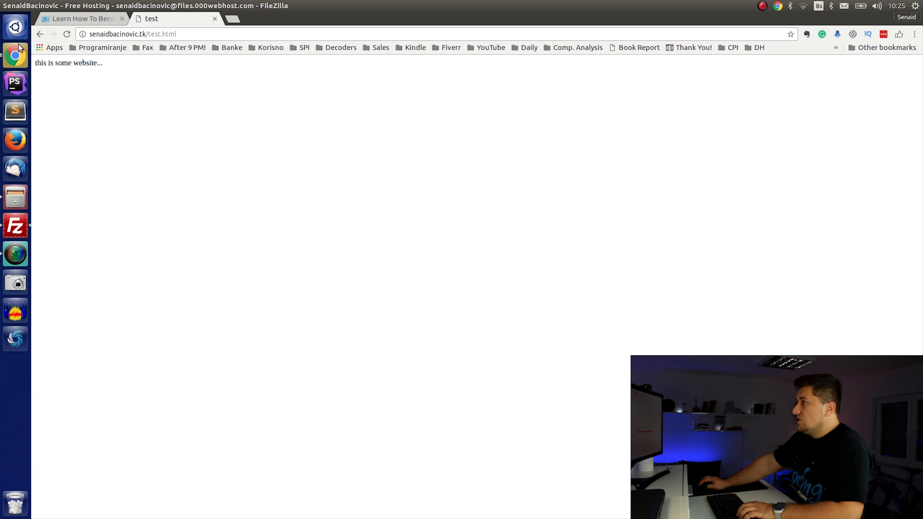
left_click(67, 34)
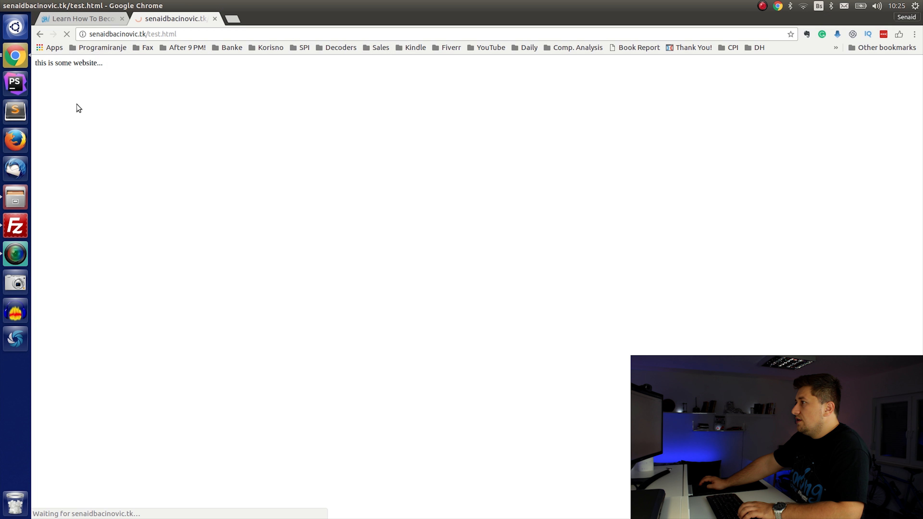
left_click_drag(234, 70, 35, 64)
left_click(183, 94)
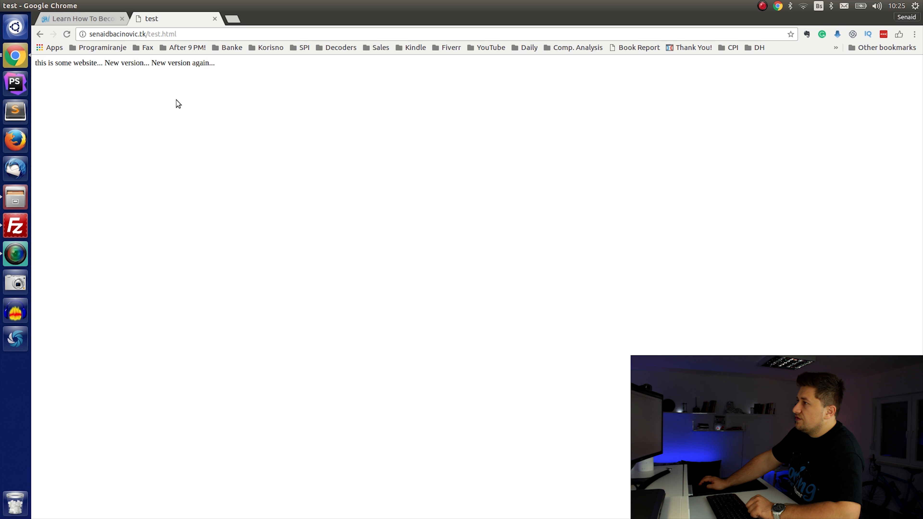
Return to FileZilla, clear the remote file selection, and review the File editing and Filetype associations pages in the settings
left_click(15, 225)
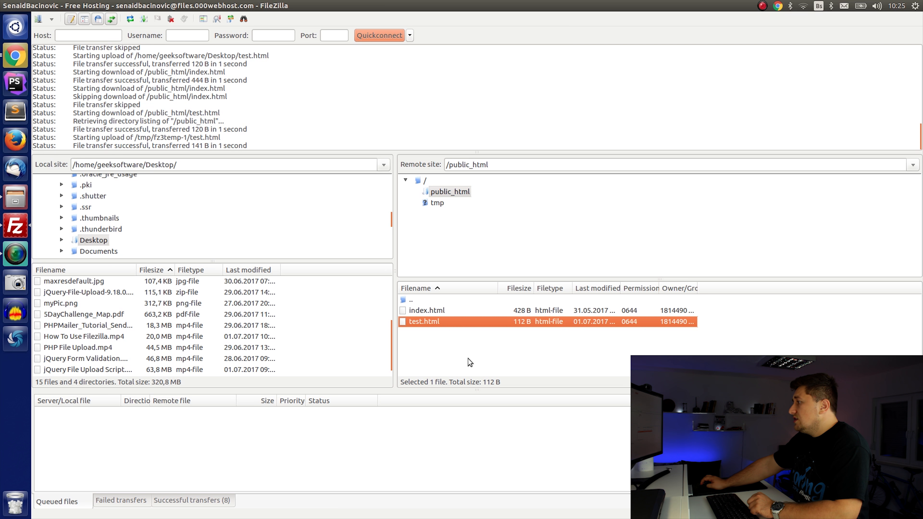
left_click(467, 347)
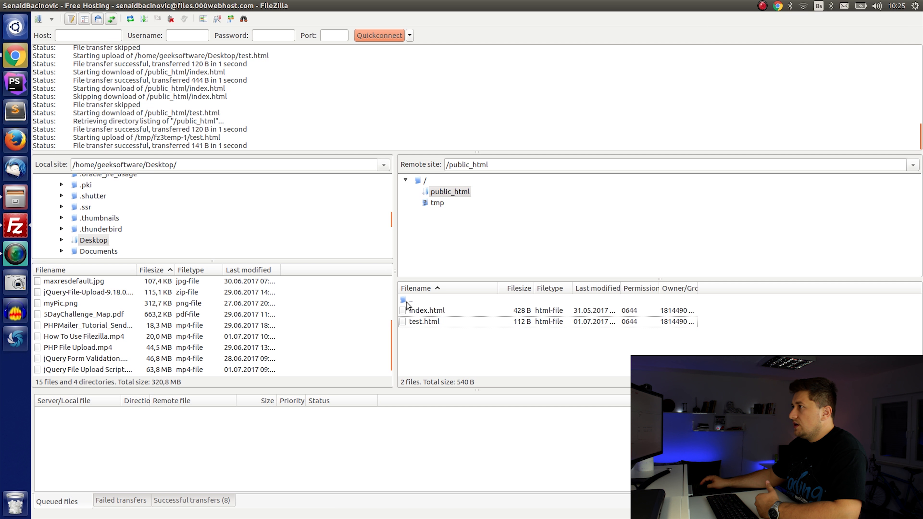
left_click(58, 4)
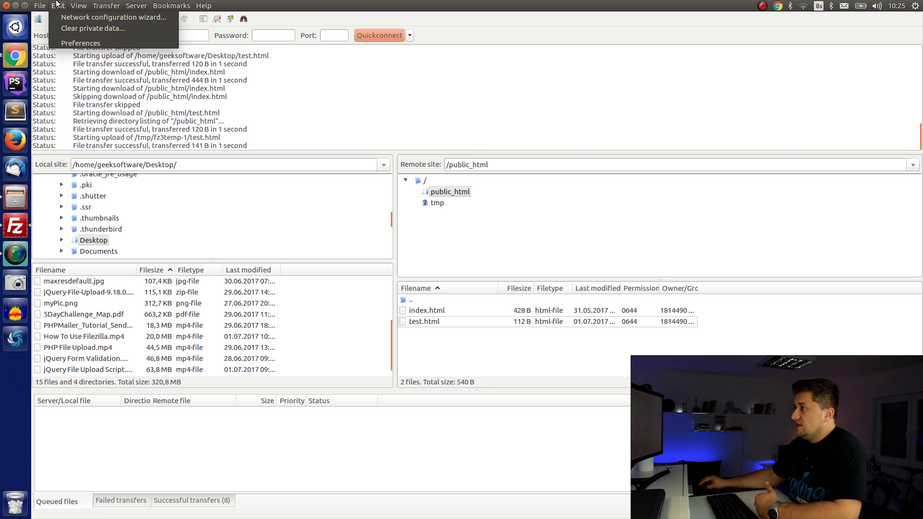
left_click(81, 43)
scroll(352, 212, "down", 1)
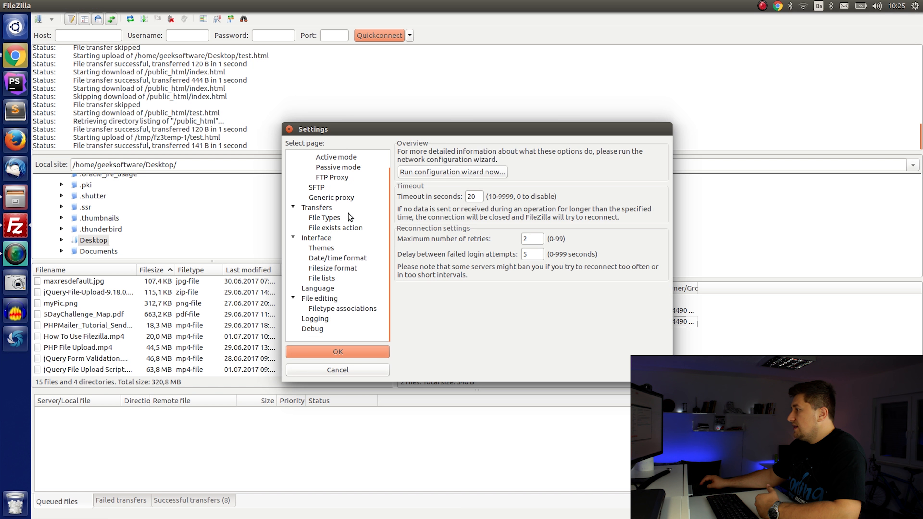
left_click(319, 298)
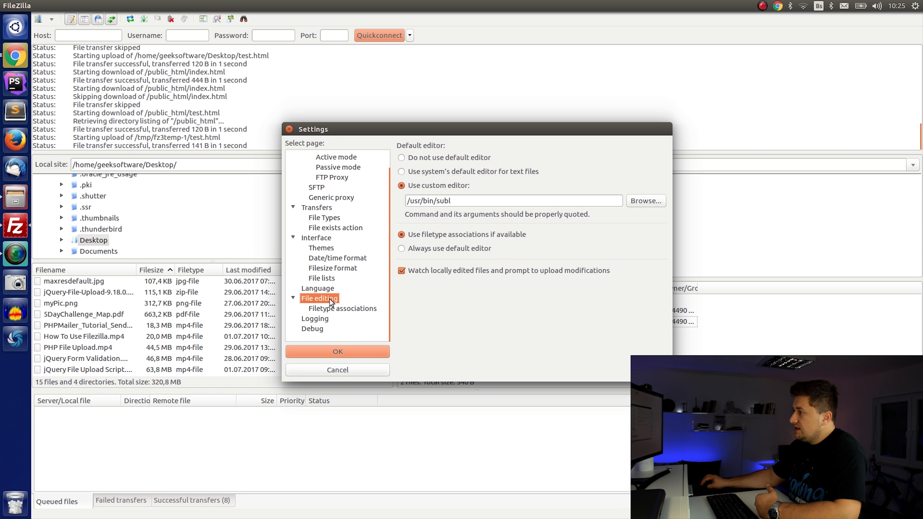
left_click(338, 309)
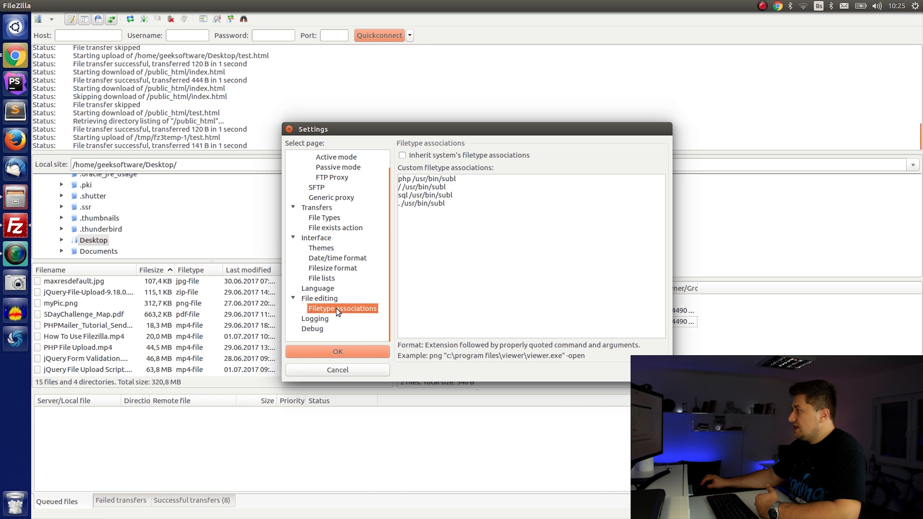
left_click(325, 298)
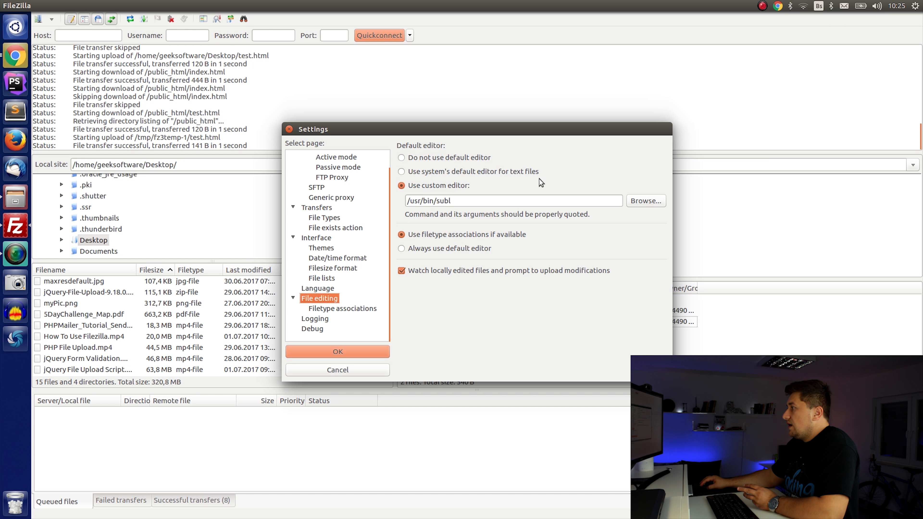
Examine the custom editor path, browse the file system to /usr/bin for editor programs, and close the chooser without selecting a file
left_click_drag(456, 201, 391, 204)
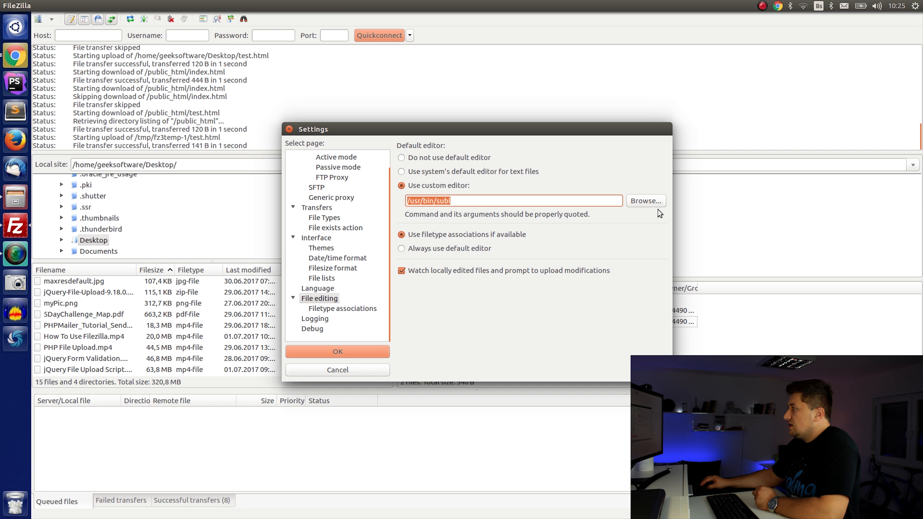
left_click(648, 201)
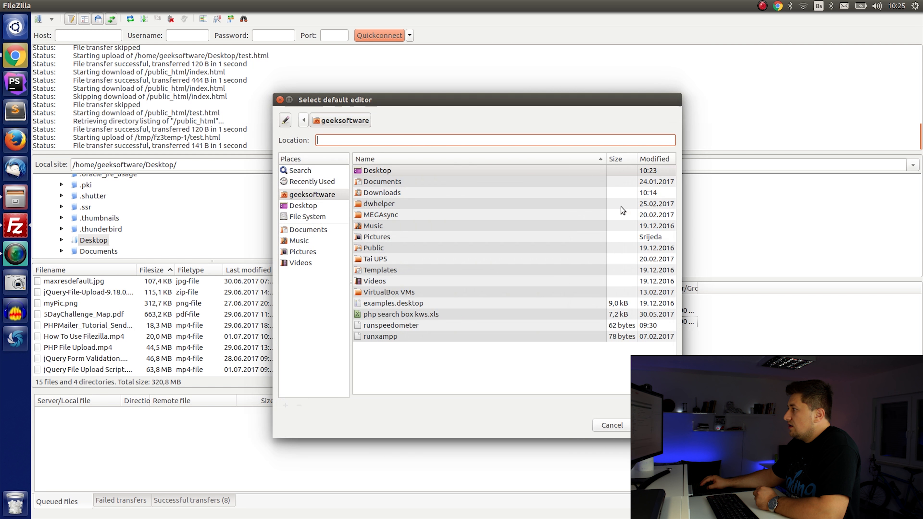
left_click(307, 217)
scroll(413, 278, "down", 1)
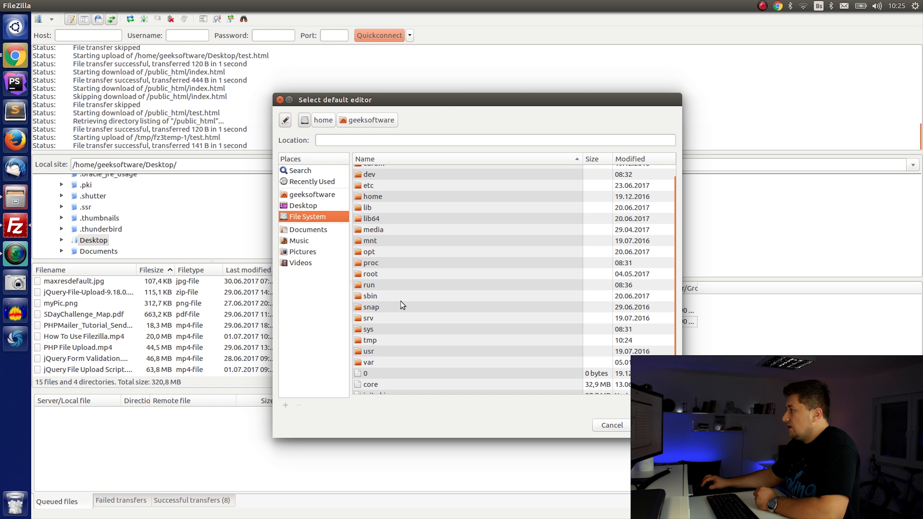
double_click(384, 350)
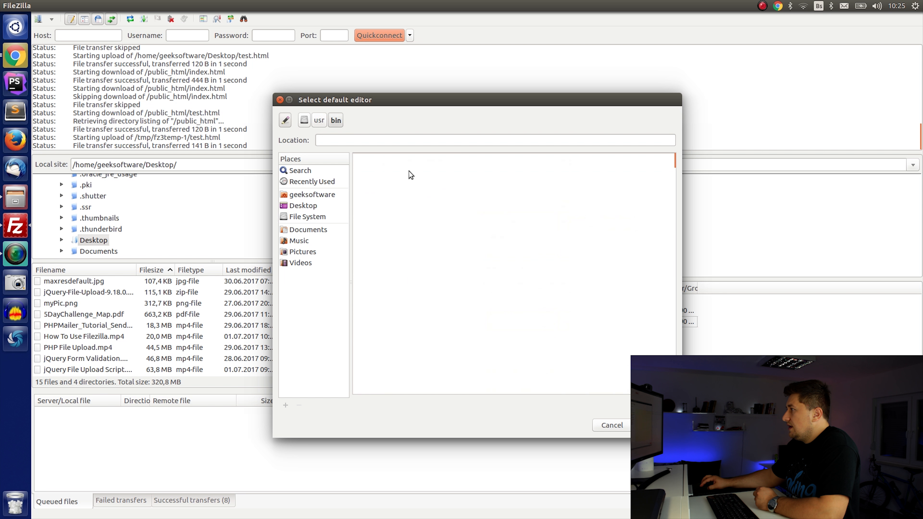
scroll(471, 187, "down", 5)
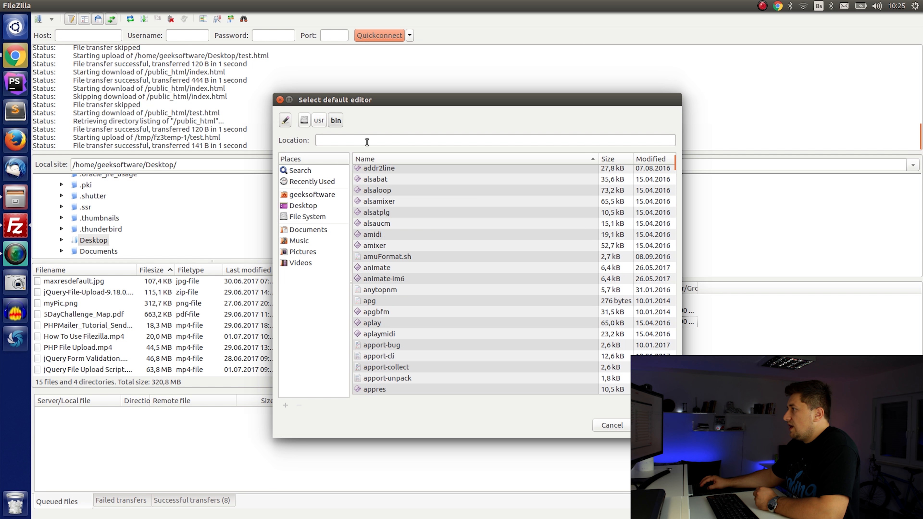
left_click(281, 101)
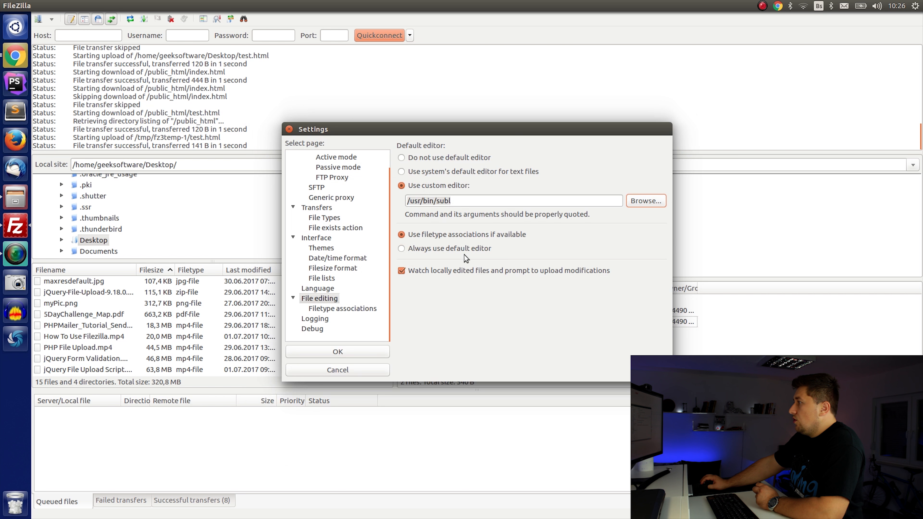
Try the system's default editor option for text files, switch back to the custom editor /usr/bin/subl, and accept the settings
left_click(411, 170)
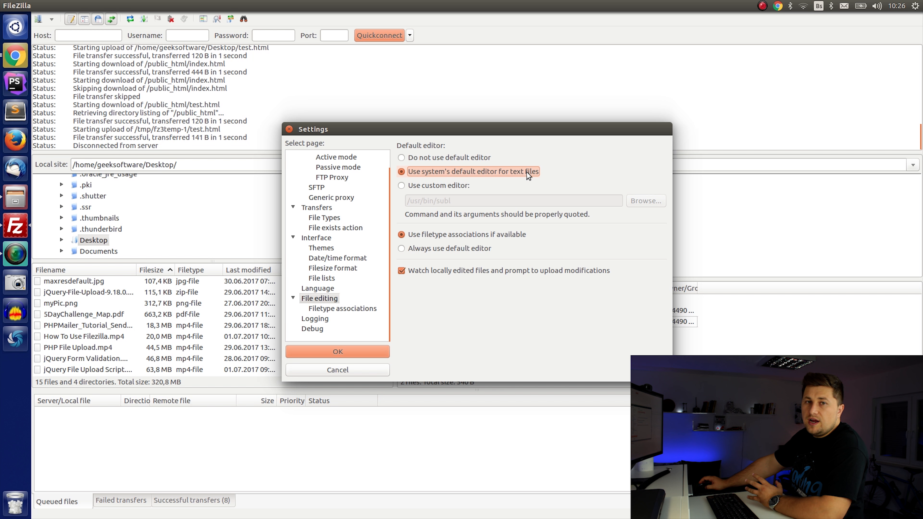
left_click(457, 186)
left_click(379, 352)
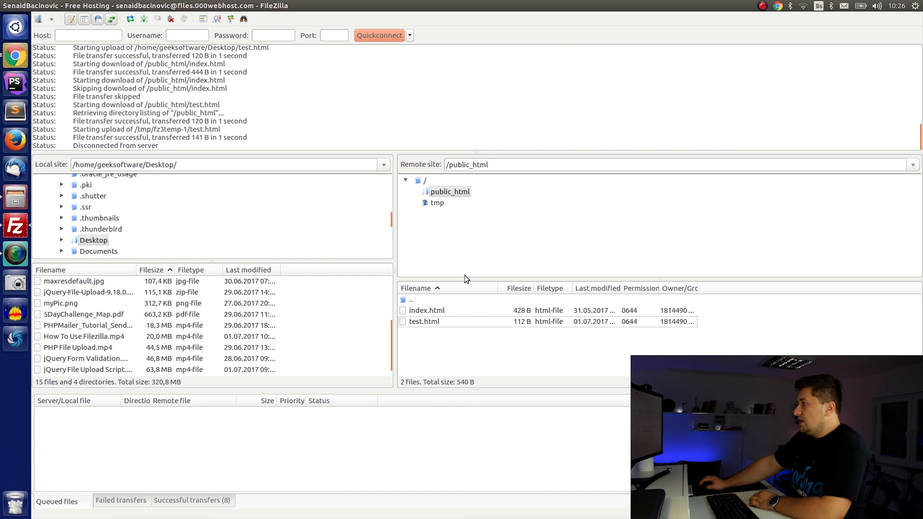